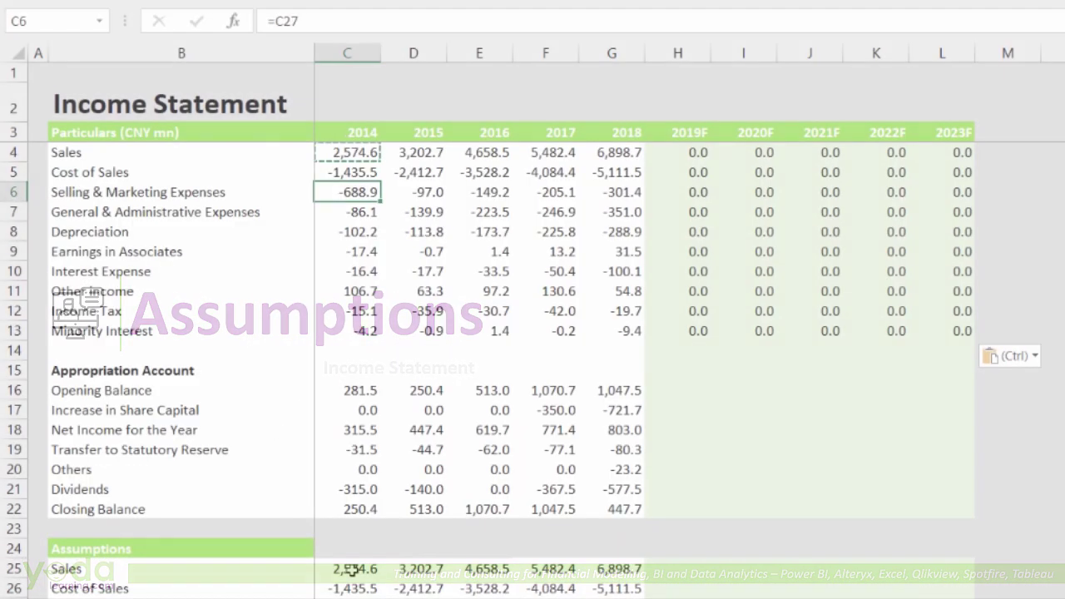
# Insert two blank rows under Sales and label B26 'Growth %'
pyautogui.press('Down')
pyautogui.press('Down')
pyautogui.press('Down')
pyautogui.press('Down')
pyautogui.press('Down')
pyautogui.press('Down')
pyautogui.press('Down')
pyautogui.press('Down')
pyautogui.press('Down')
pyautogui.press('Down')
pyautogui.press('Down')
pyautogui.press('Down')
pyautogui.press('Down')
pyautogui.press('Down')
pyautogui.press('Down')
pyautogui.press('Down')
pyautogui.press('Down')
pyautogui.press('Down')
pyautogui.press('Down')
pyautogui.press('Down')
pyautogui.press('Down')
pyautogui.press('Down')
pyautogui.press('Down')
pyautogui.press('Down')
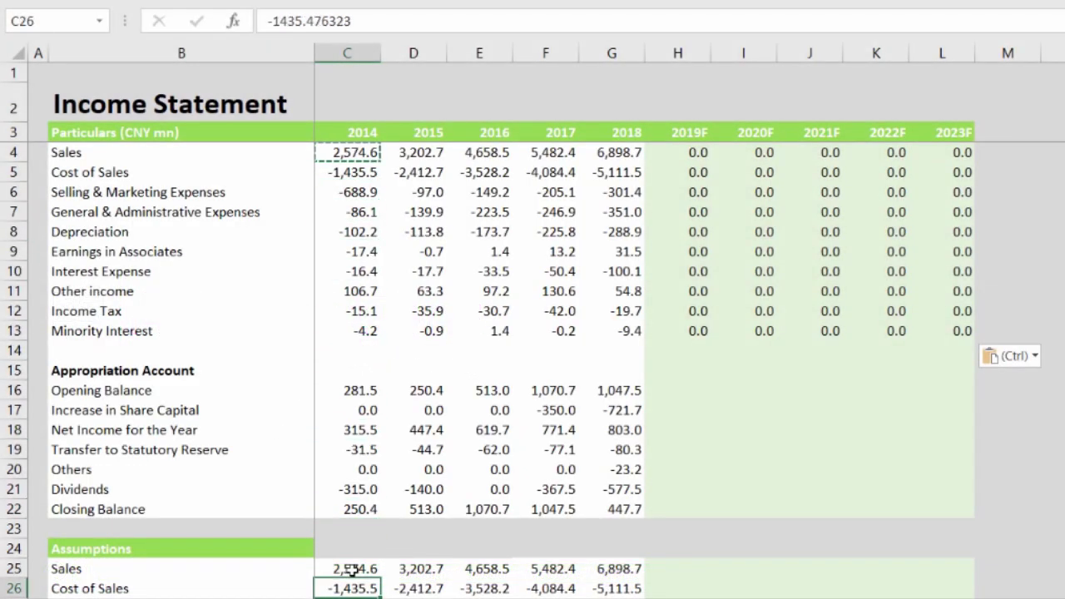
pyautogui.press('Up')
pyautogui.press('Up')
pyautogui.press('Up')
pyautogui.press('Up')
pyautogui.press('Up')
pyautogui.press('Up')
pyautogui.press('Up')
pyautogui.press('Up')
pyautogui.press('Up')
pyautogui.press('Up')
pyautogui.press('Up')
pyautogui.press('Left')
pyautogui.press('Up')
pyautogui.press('Up')
pyautogui.press('Up')
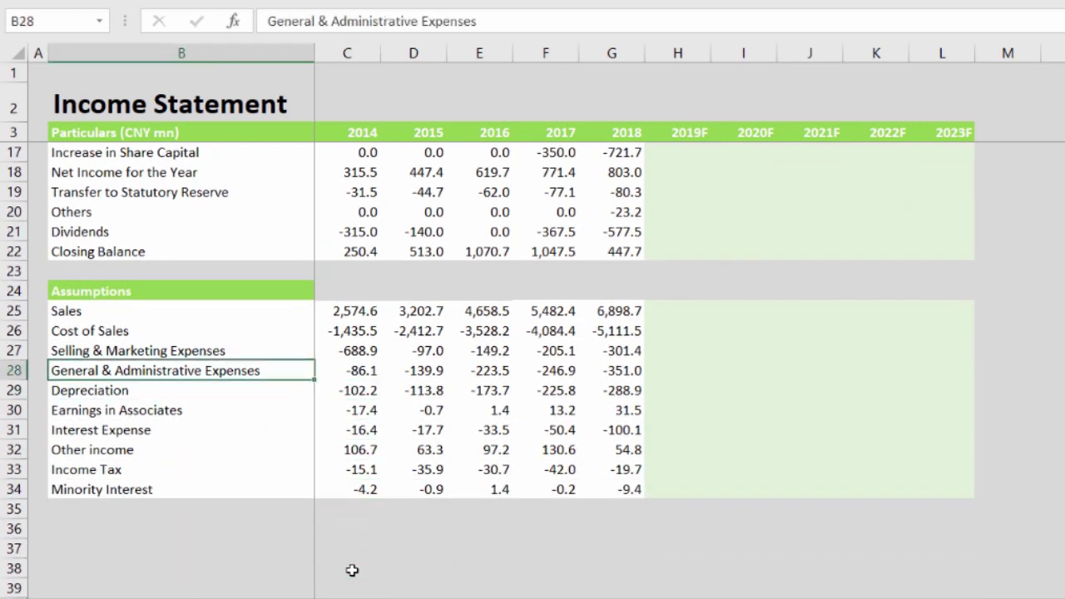
pyautogui.hotkey('shift', 'space')
pyautogui.hotkey('ctrl', 'shift', '+')
pyautogui.hotkey('ctrl', 'shift', '+')
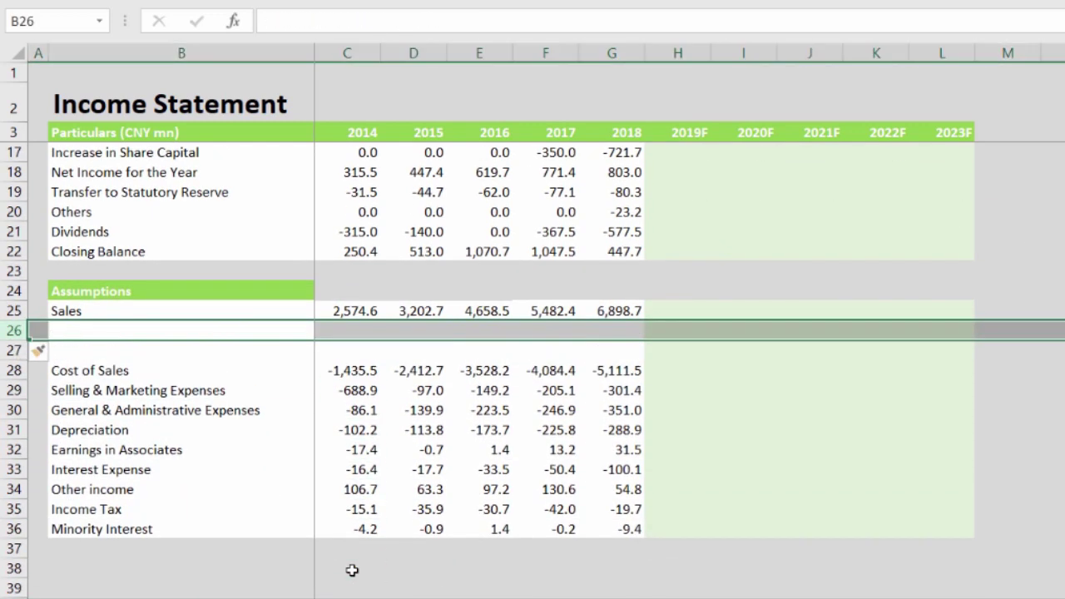
pyautogui.hotkey('shift', 'BackSpace')
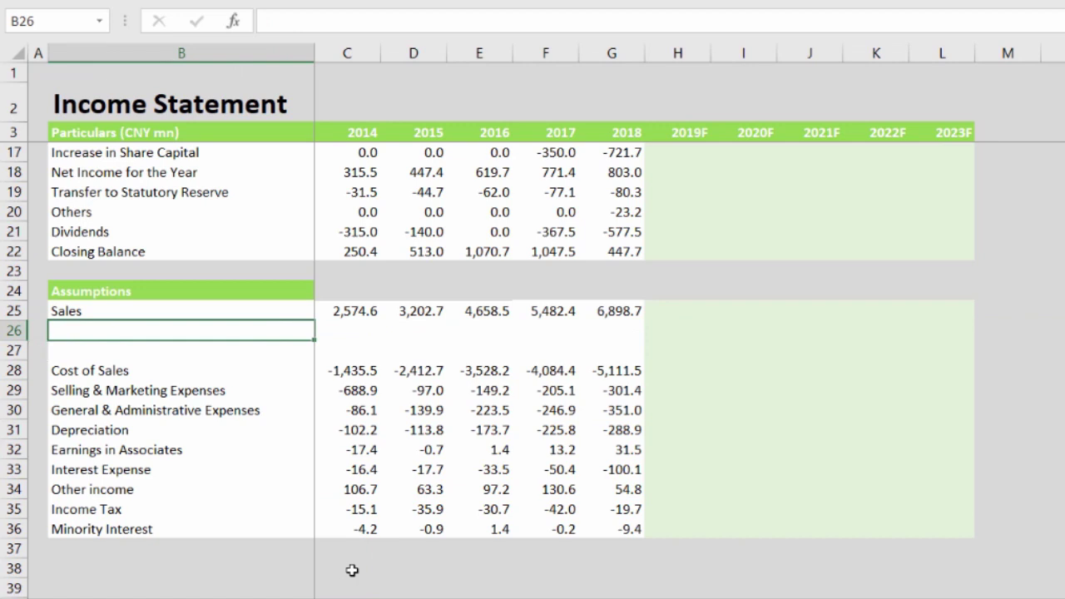
pyautogui.write('Growth')
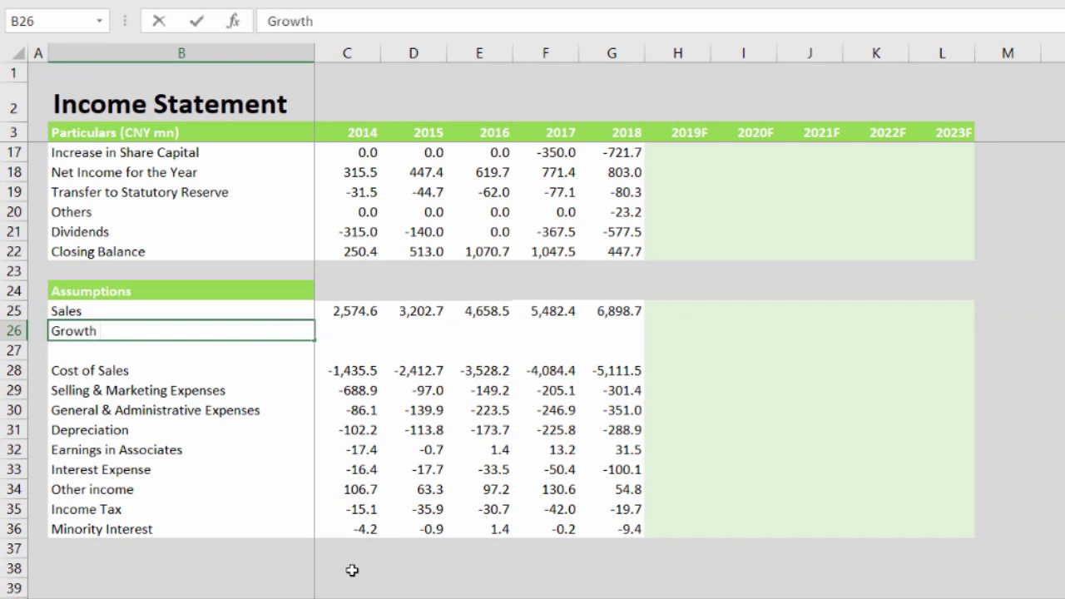
pyautogui.write(' %')
pyautogui.press('Tab')
pyautogui.press('Tab')
# Enter =D25/C25-1 in D26 and paste the formula across to 2023F
pyautogui.write('=')
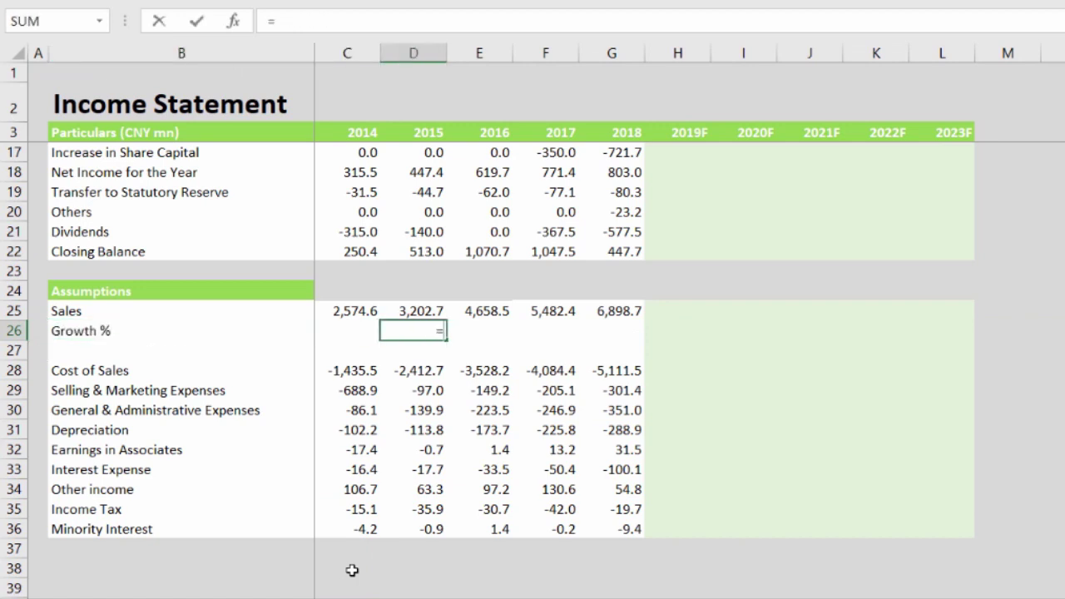
pyautogui.press('Up')
pyautogui.write('/')
pyautogui.press('Up')
pyautogui.press('Left')
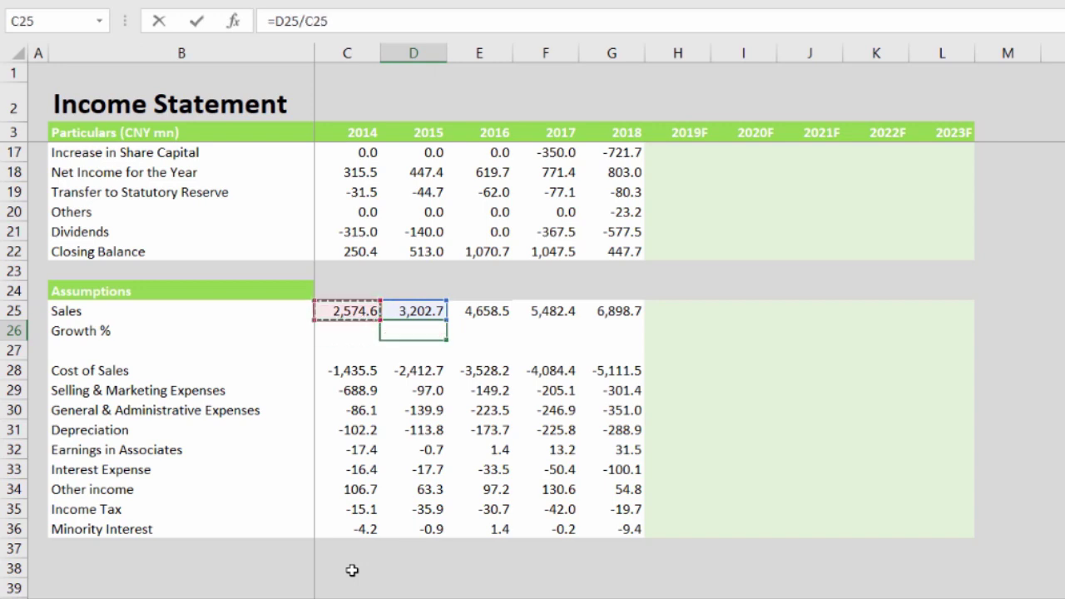
pyautogui.write('-1')
pyautogui.hotkey('ctrl', 'Return')
pyautogui.hotkey('ctrl', 'c')
pyautogui.hotkey('shift', 'Right')
pyautogui.hotkey('shift', 'Right')
pyautogui.hotkey('shift', 'Right')
pyautogui.hotkey('shift', 'Right')
pyautogui.hotkey('shift', 'Right')
pyautogui.hotkey('shift', 'Right')
pyautogui.hotkey('shift', 'Right')
pyautogui.hotkey('shift', 'Right')
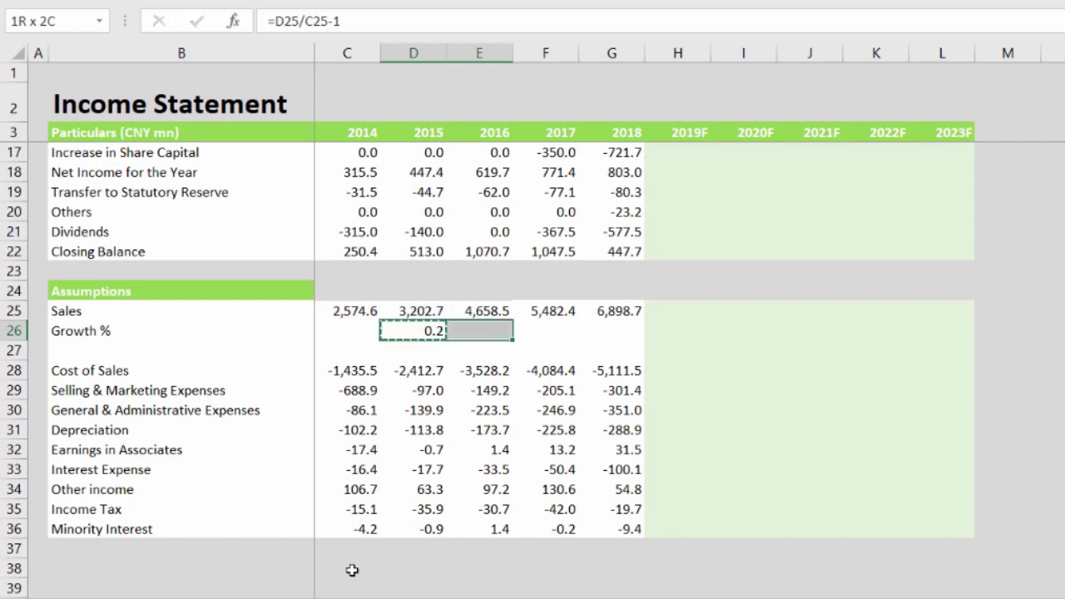
pyautogui.hotkey('ctrl', 'alt', 'v')
pyautogui.press('f')
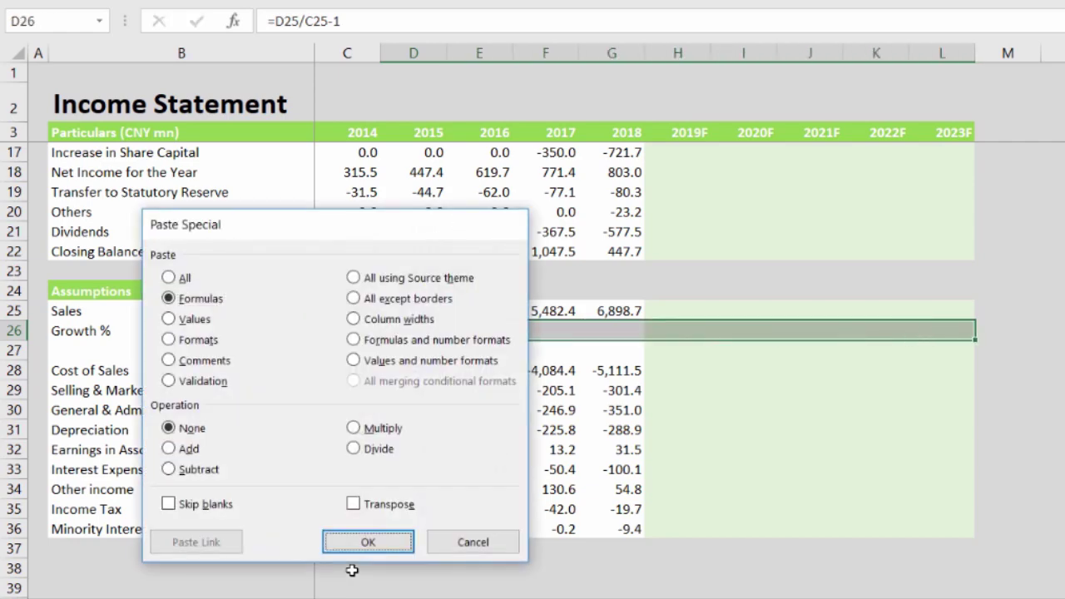
pyautogui.press('Return')
# Format the growth row as italic one-decimal percentages, then select the Sales block through 2023F
pyautogui.hotkey('ctrl', 'i')
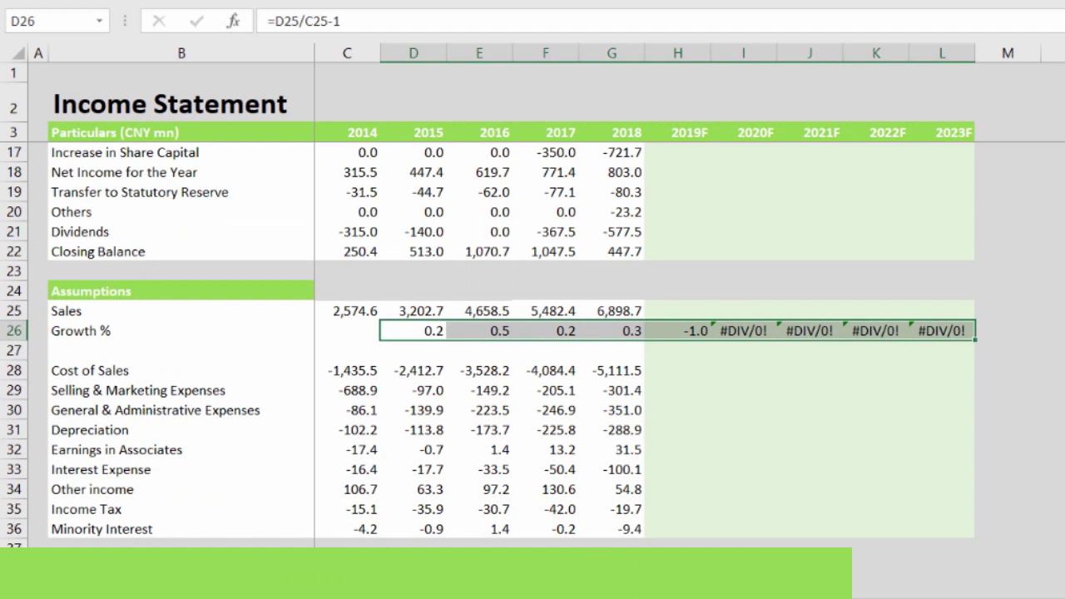
pyautogui.hotkey('ctrl', 'shift', '5')
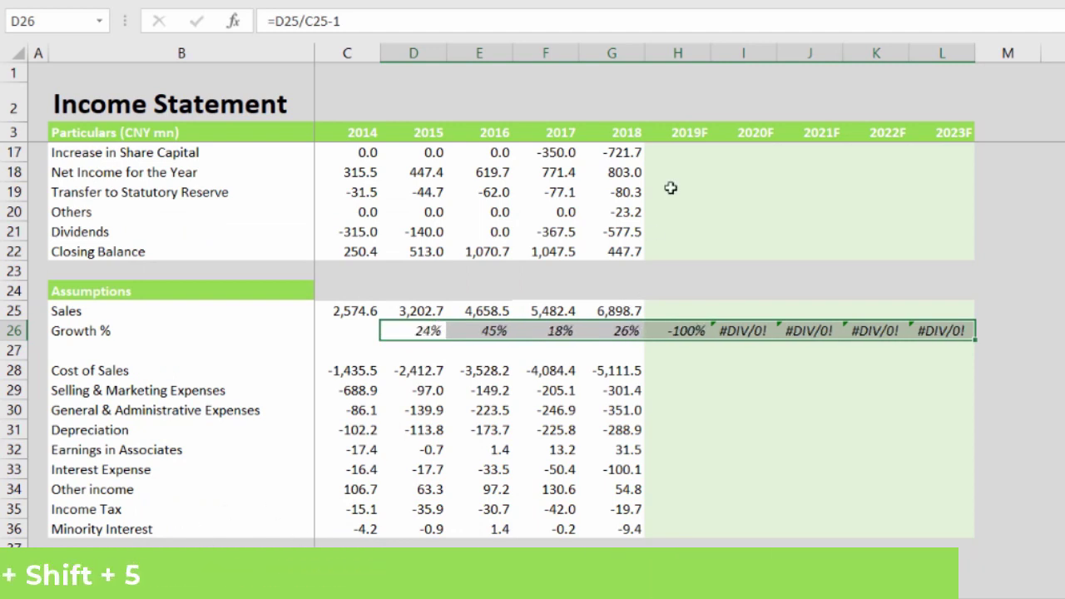
pyautogui.hotkey('alt', 'h')
pyautogui.press('0')
pyautogui.hotkey('ctrl', 'Left')
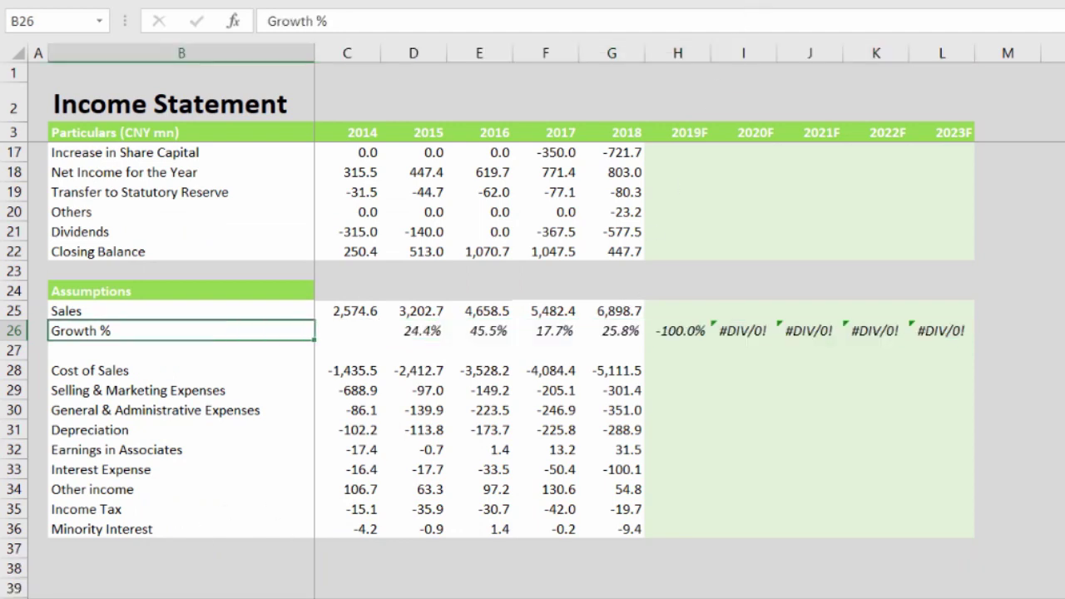
pyautogui.press('Up')
pyautogui.hotkey('shift', 'Down')
pyautogui.hotkey('shift', 'Right')
pyautogui.hotkey('shift', 'Right')
pyautogui.hotkey('shift', 'Right')
pyautogui.hotkey('shift', 'Right')
pyautogui.hotkey('shift', 'Right')
pyautogui.hotkey('shift', 'Right')
pyautogui.hotkey('shift', 'Right')
pyautogui.hotkey('shift', 'Right')
pyautogui.hotkey('shift', 'Right')
pyautogui.hotkey('shift', 'Right')
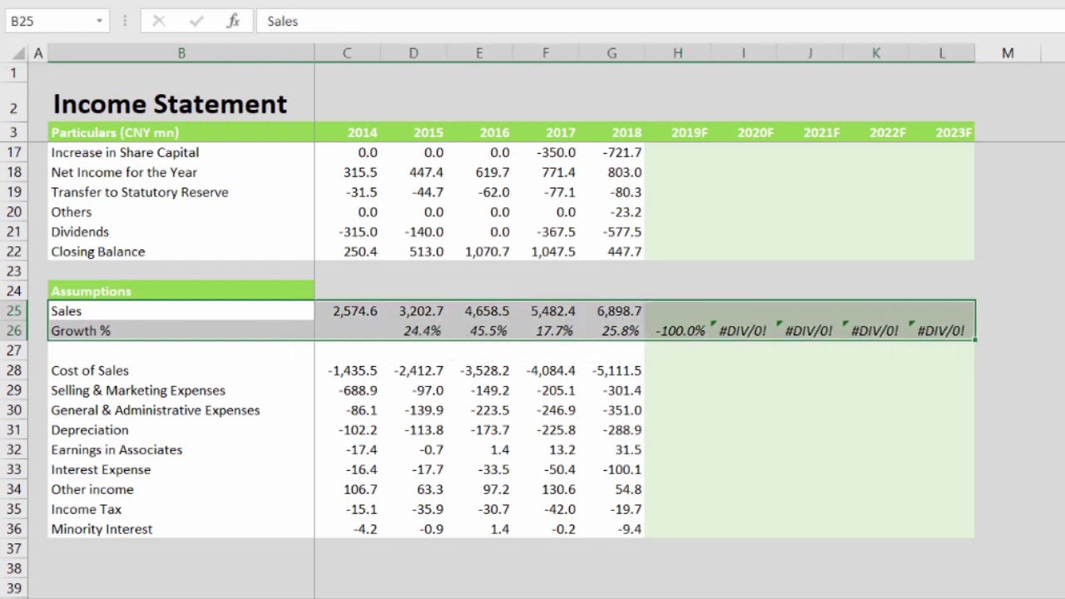
# Border the Sales block top and bottom and repeat the Growth % setup for the other line items
pyautogui.hotkey('alt', 'h')
pyautogui.press('b')
pyautogui.press('d')
pyautogui.press('Down')
pyautogui.press('Down')
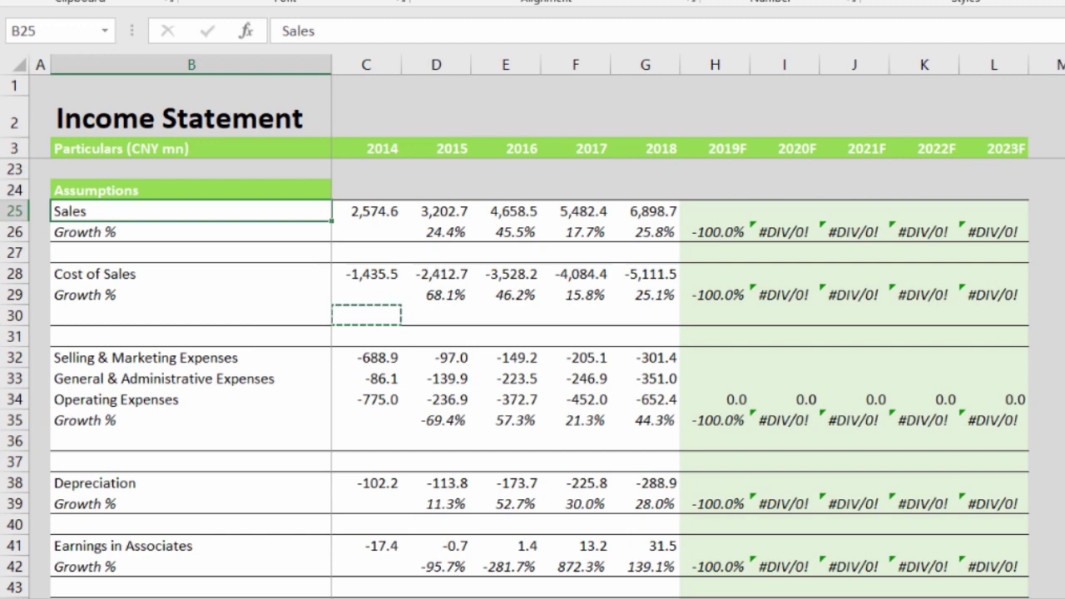
pyautogui.press('Escape')
pyautogui.click(190, 314)
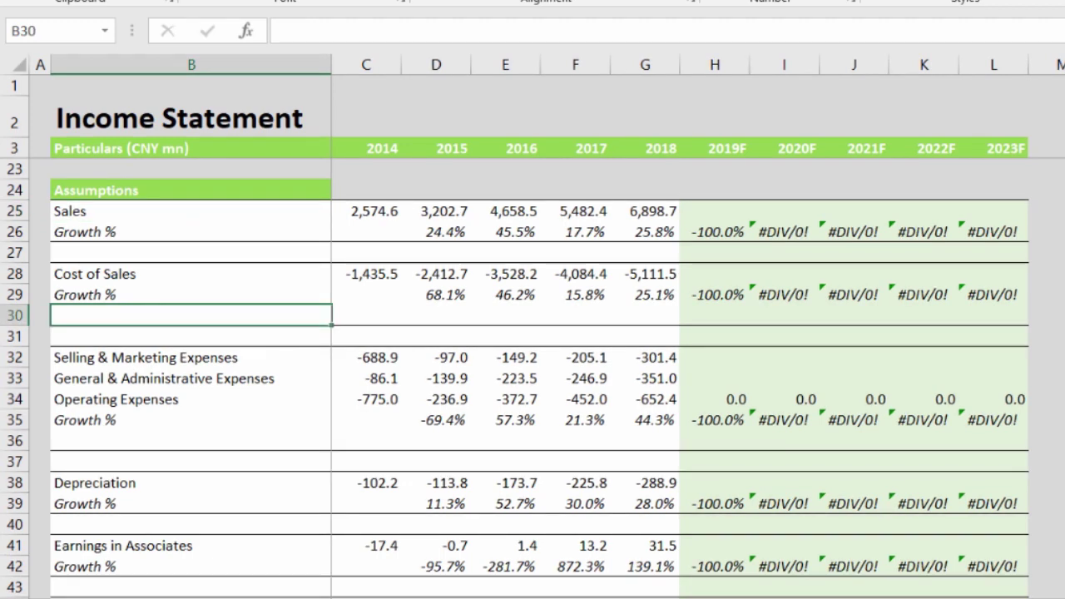
# Label B30 'As a % of Sales' and enter =-C28/C25 for 2014
pyautogui.write('As a')
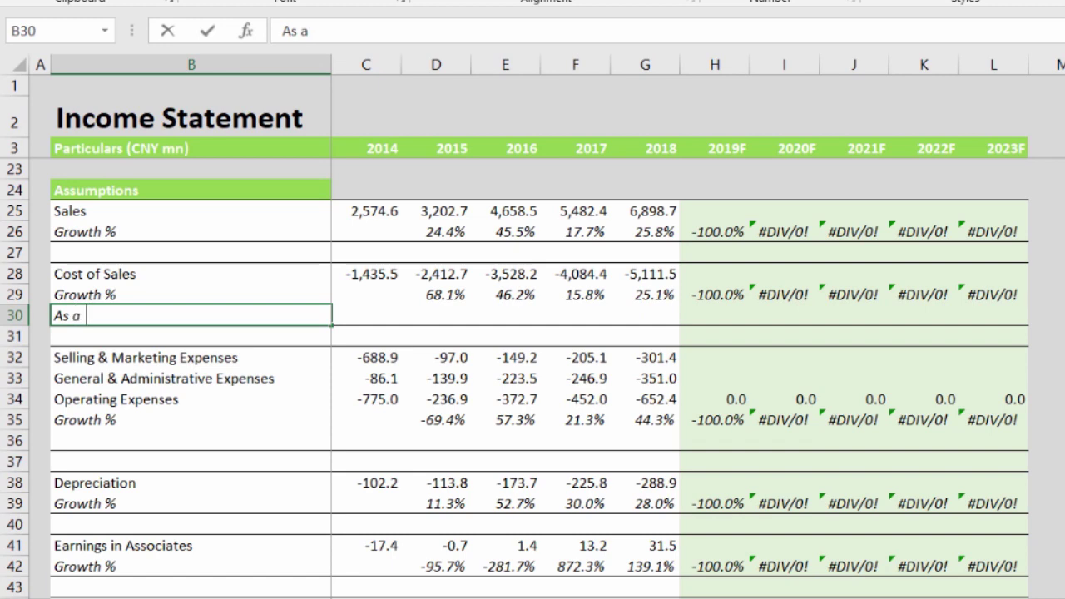
pyautogui.write(' % of Sales')
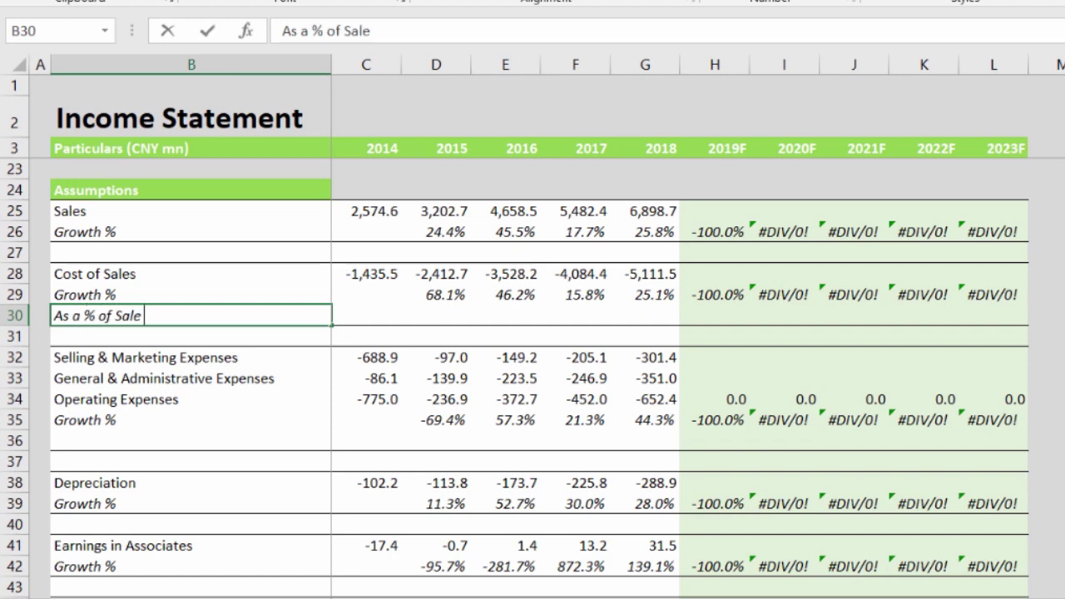
pyautogui.press('Tab')
pyautogui.write('=')
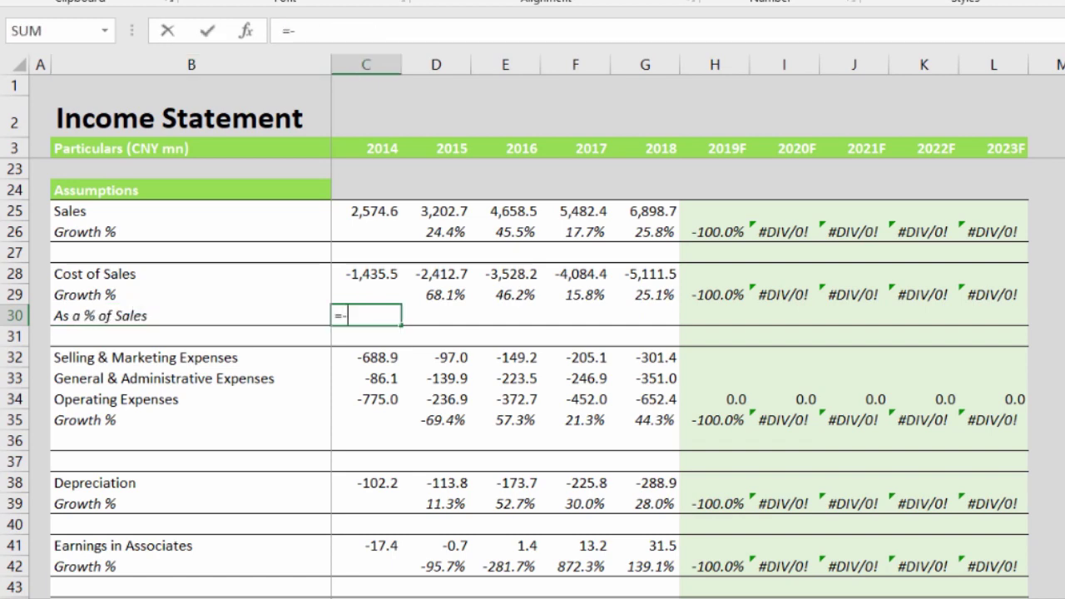
pyautogui.write('-')
pyautogui.press('Up')
pyautogui.press('Up')
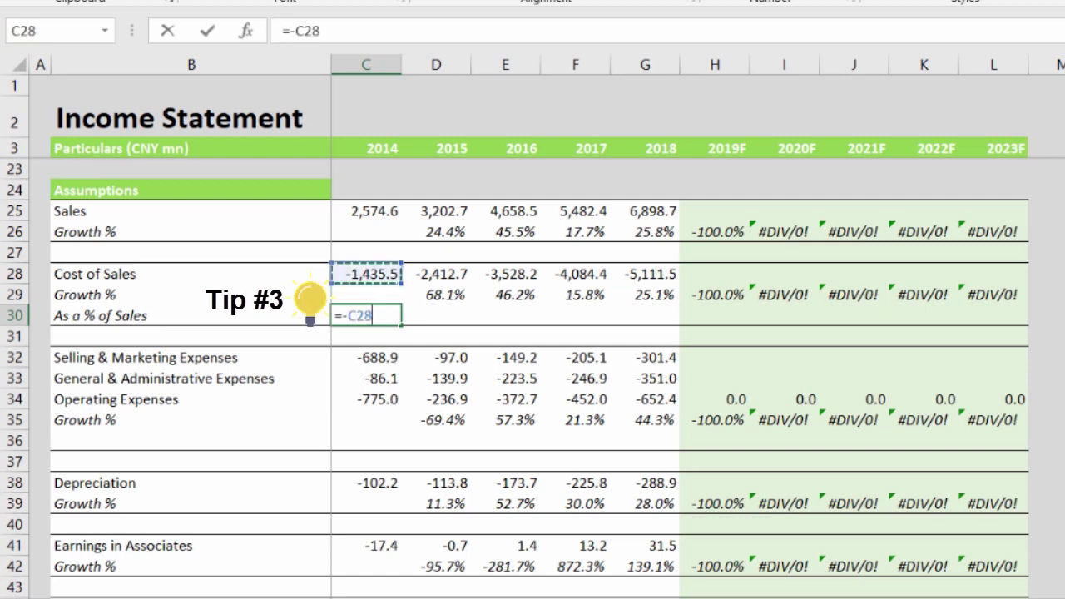
pyautogui.write('/')
pyautogui.press('Up')
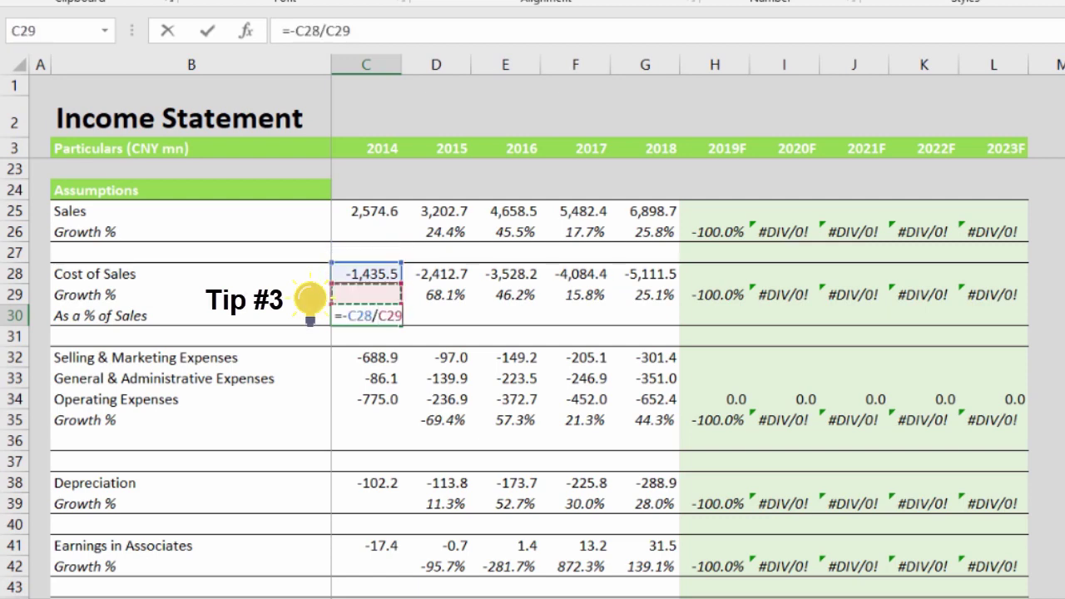
pyautogui.press('Up')
pyautogui.press('Up')
pyautogui.press('Up')
pyautogui.press('Up')
pyautogui.hotkey('ctrl', 'Return')
# Copy the ratio formula across 2015–2018 and format the row as percentages
pyautogui.hotkey('ctrl', 'c')
pyautogui.hotkey('shift', 'Right')
pyautogui.hotkey('shift', 'Right')
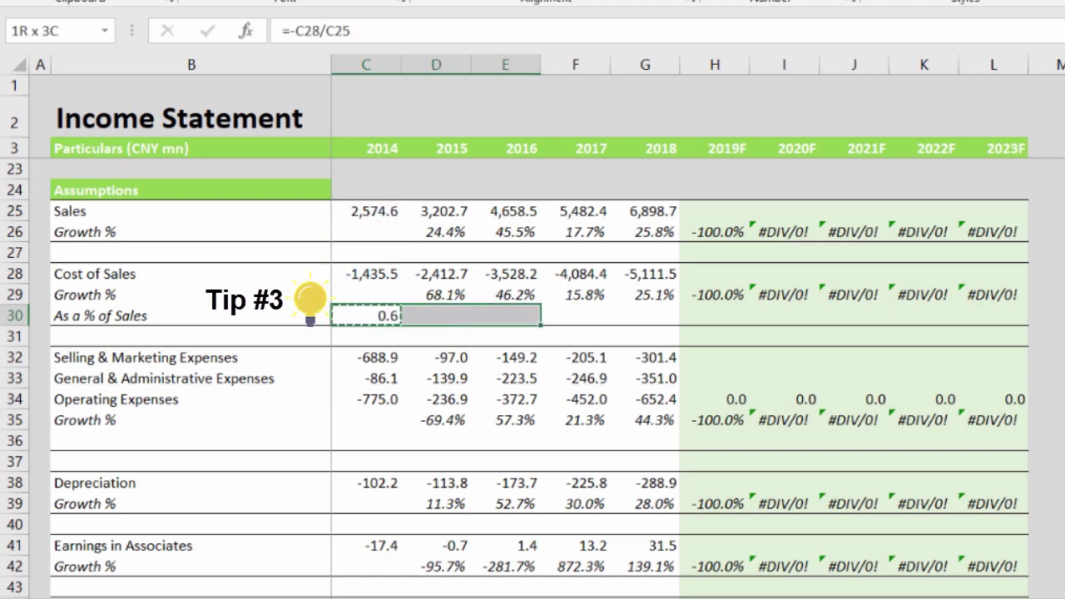
pyautogui.hotkey('shift', 'Right')
pyautogui.hotkey('shift', 'Right')
pyautogui.hotkey('ctrl', 'v')
pyautogui.hotkey('ctrl', 'shift', '5')
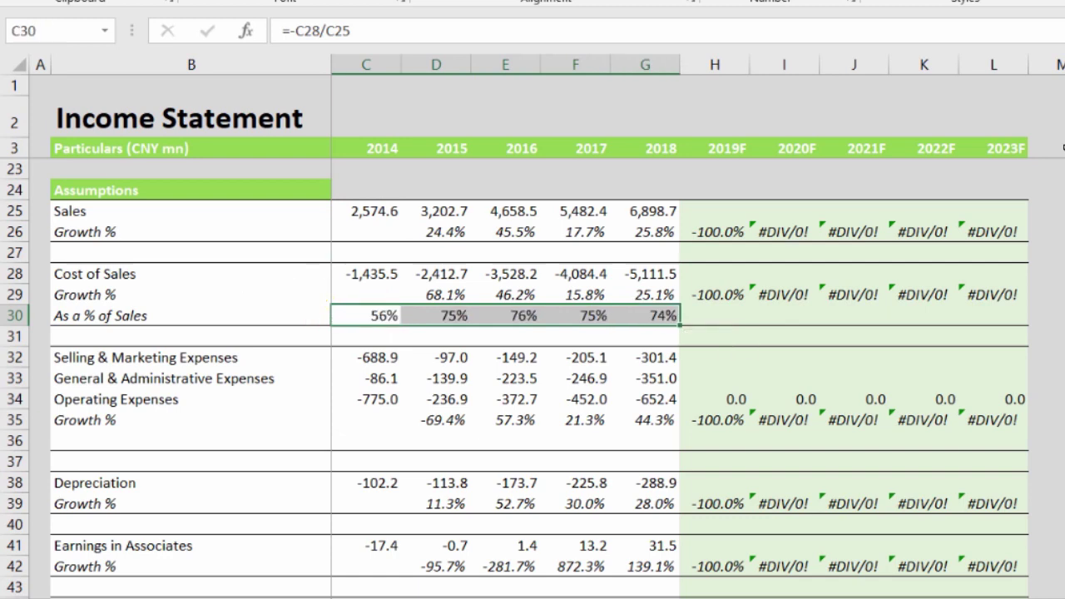
# Fill 0% into the 2019F–2023F ratio cells and colour them blue
pyautogui.press('Right')
pyautogui.press('Right')
pyautogui.press('Right')
pyautogui.press('Right')
pyautogui.press('Right')
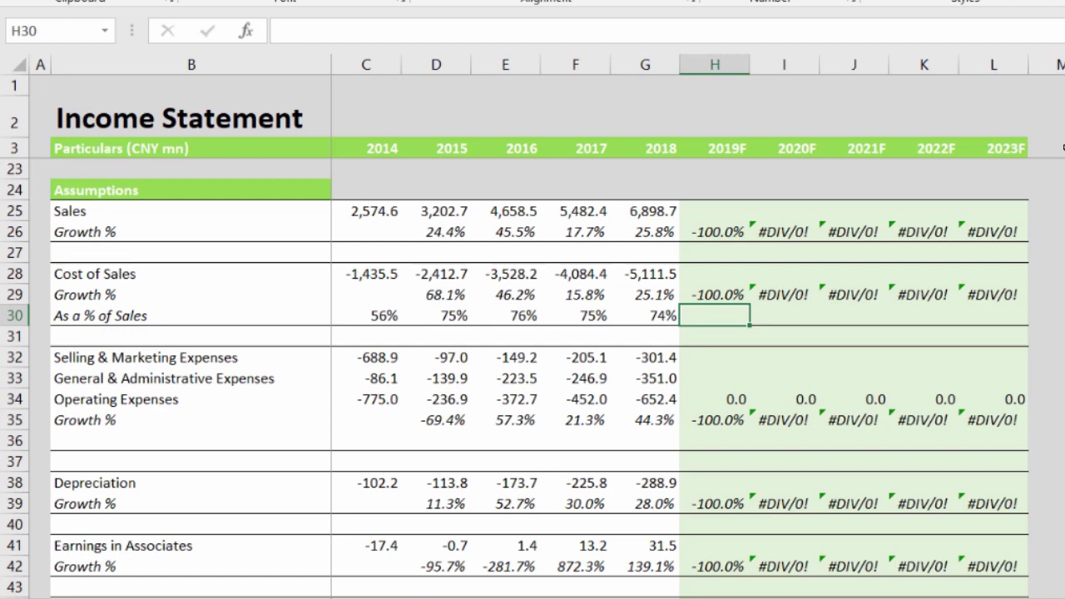
pyautogui.hotkey('shift', 'Right')
pyautogui.hotkey('shift', 'Right')
pyautogui.hotkey('shift', 'Right')
pyautogui.hotkey('shift', 'Right')
pyautogui.write('0%')
pyautogui.hotkey('ctrl', 'Return')
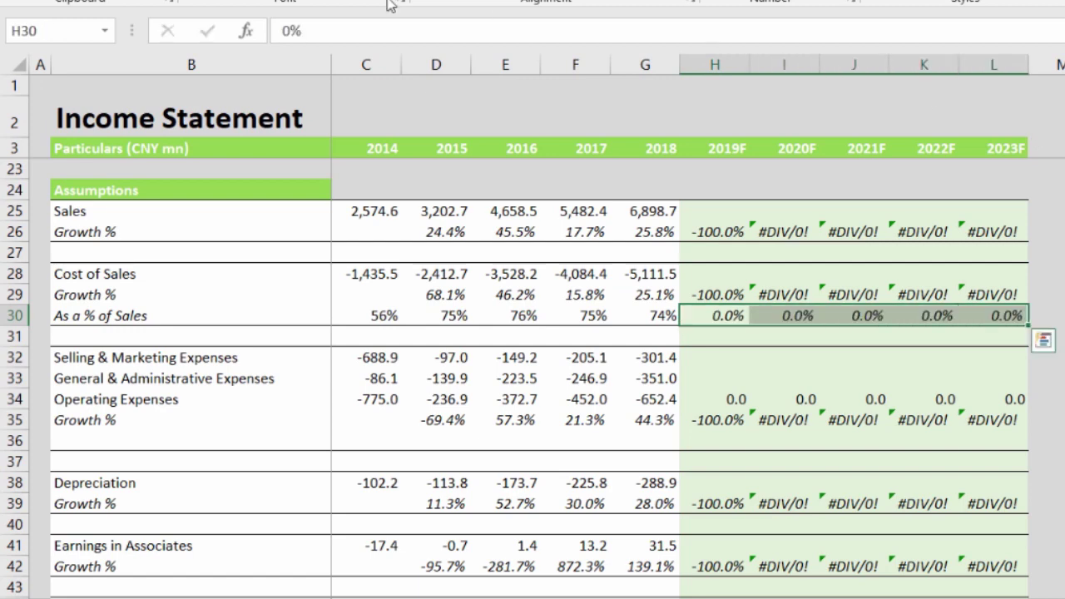
pyautogui.hotkey('alt', 'h')
pyautogui.press('f')
pyautogui.press('c')
pyautogui.press('Return')
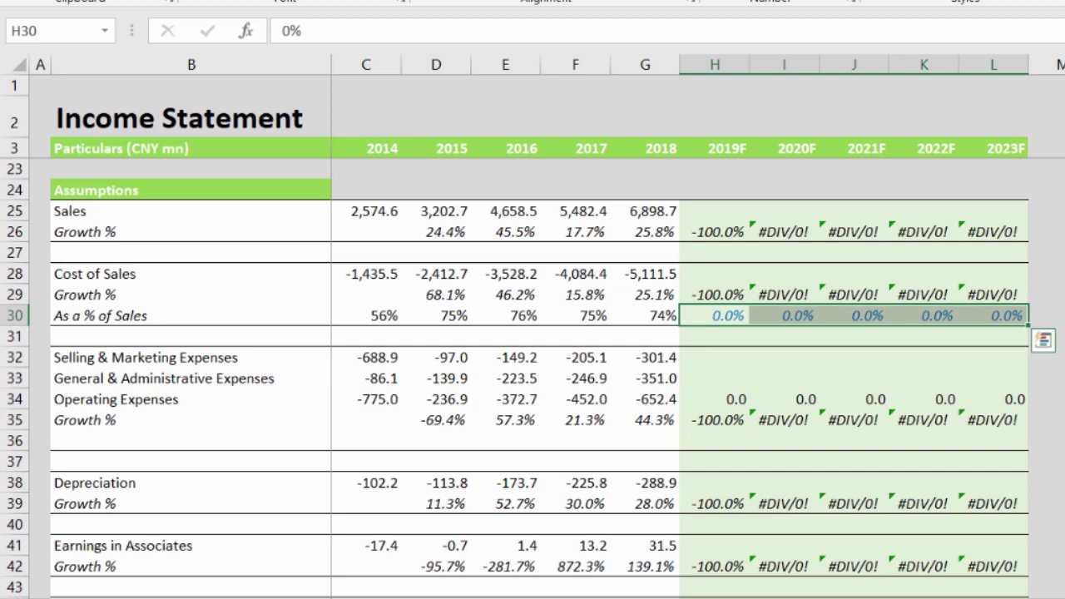
pyautogui.press('Up')
pyautogui.press('Up')
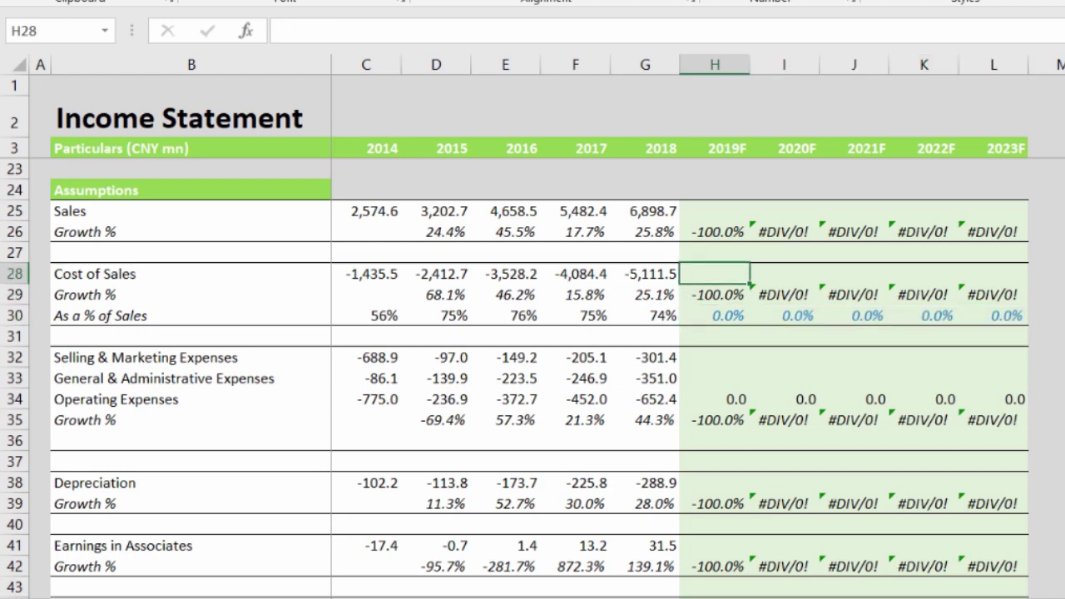
# Enter =H25*-H30 in the 2019F Cost of Sales cell H28
pyautogui.press('Down')
pyautogui.press('Down')
pyautogui.press('Down')
pyautogui.press('Up')
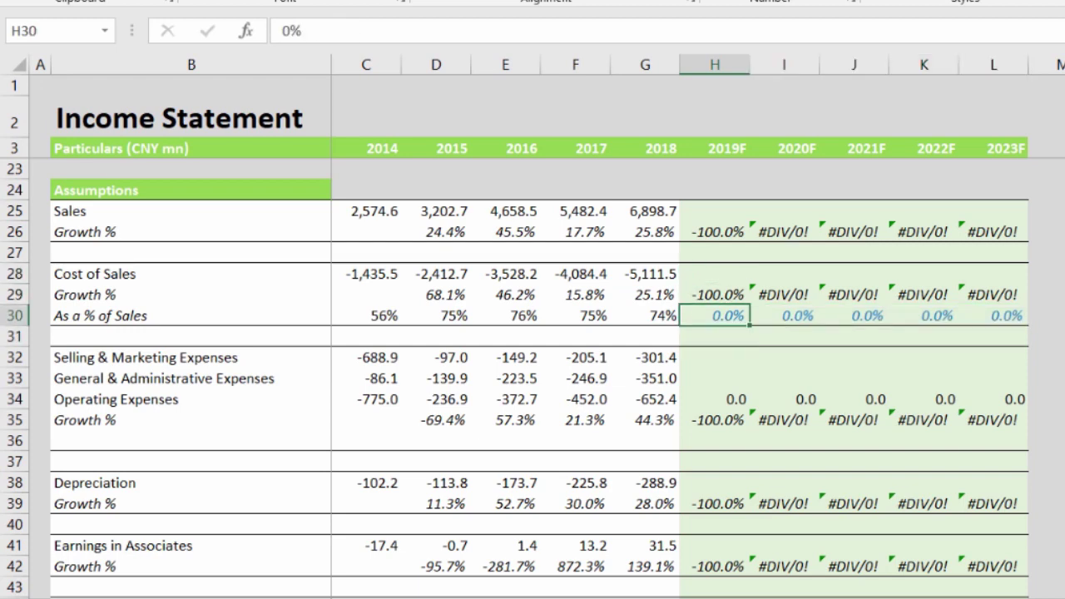
pyautogui.press('Up')
pyautogui.press('Up')
pyautogui.write('=')
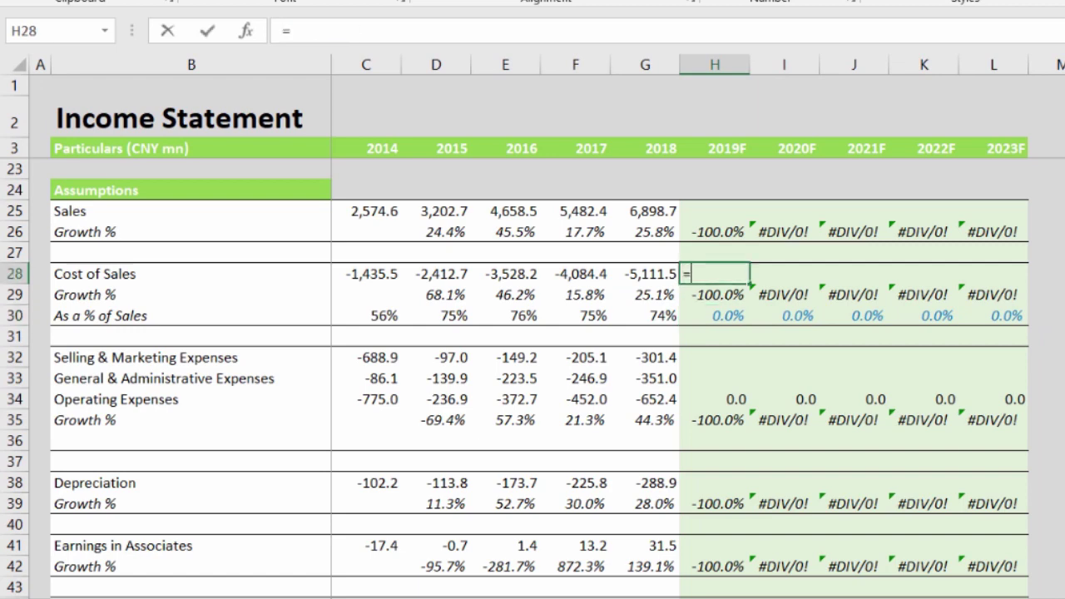
pyautogui.press('Up')
pyautogui.press('Up')
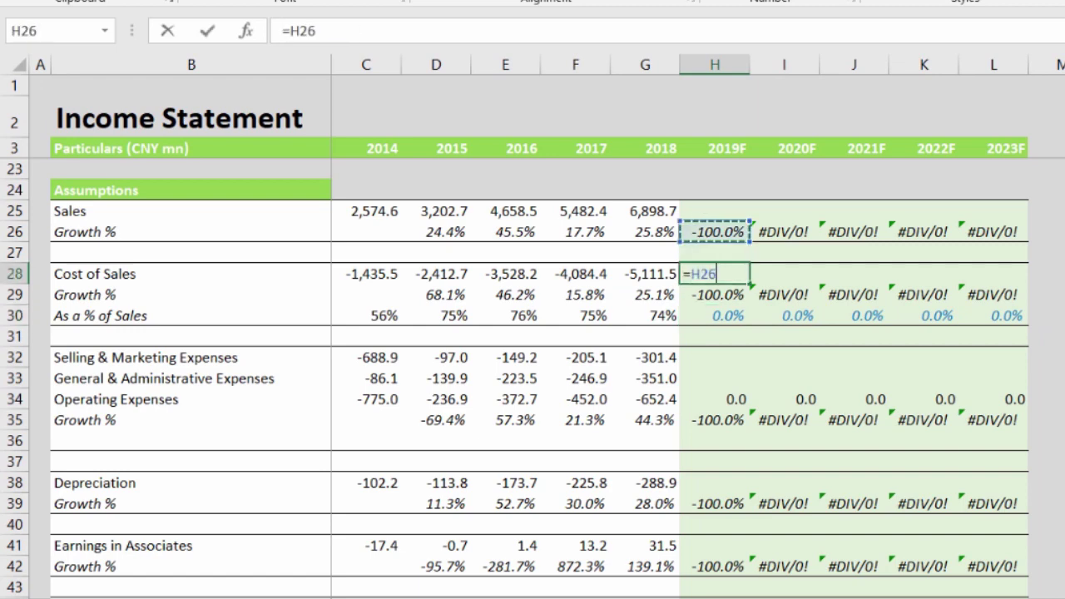
pyautogui.press('Up')
pyautogui.write('*')
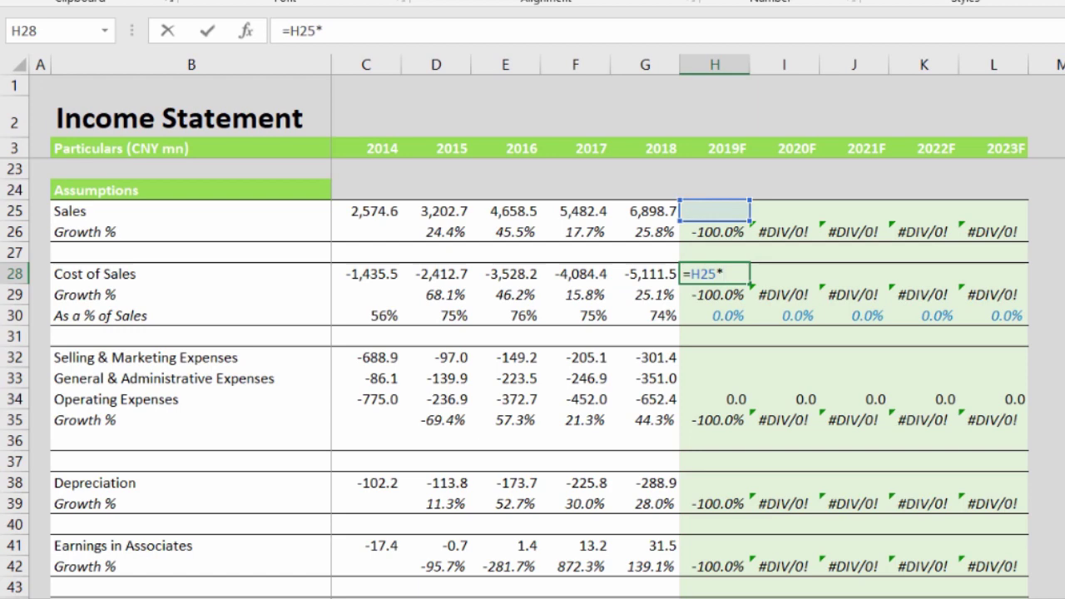
pyautogui.write('-')
pyautogui.press('Down')
pyautogui.press('Down')
pyautogui.press('Return')
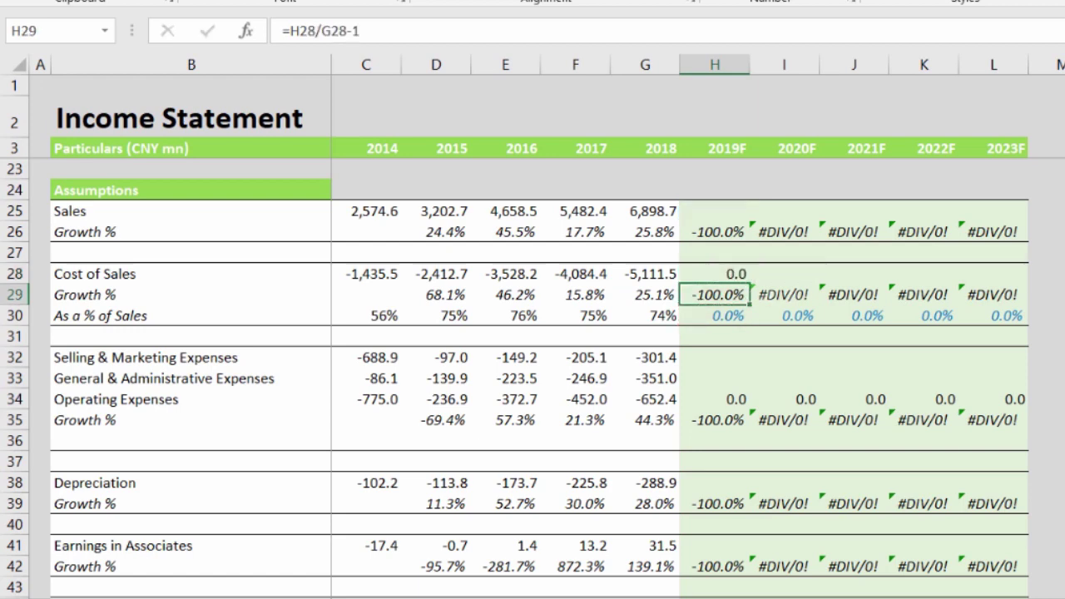
# Copy the H28 Cost of Sales formula into I28:L28
pyautogui.press('Up')
pyautogui.hotkey('ctrl', 'c')
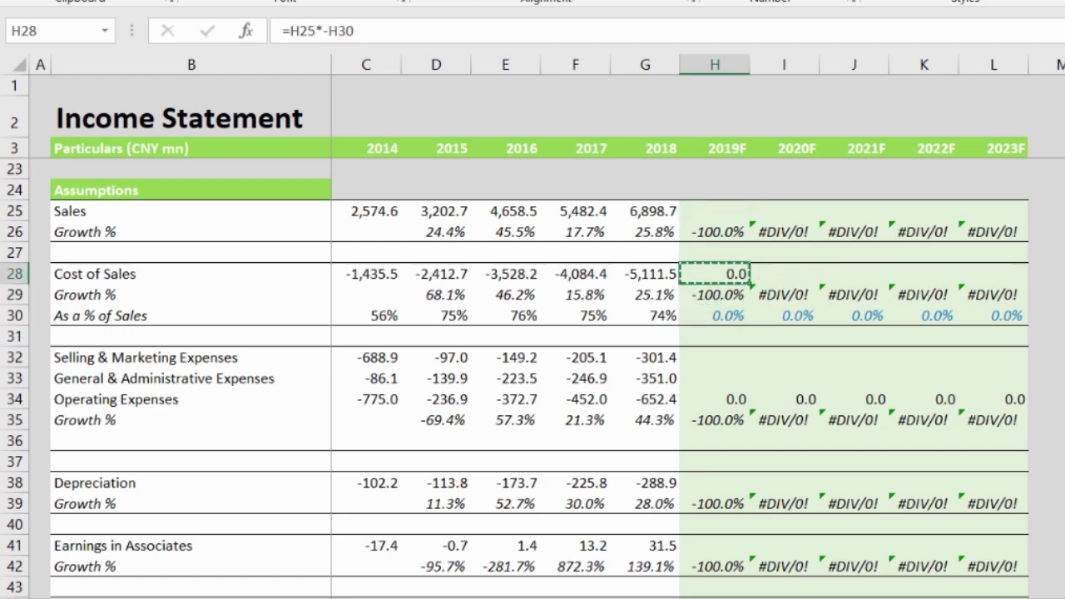
pyautogui.hotkey('shift', 'Right')
pyautogui.hotkey('shift', 'Right')
pyautogui.hotkey('shift', 'Right')
pyautogui.hotkey('shift', 'Right')
pyautogui.hotkey('ctrl', 'v')
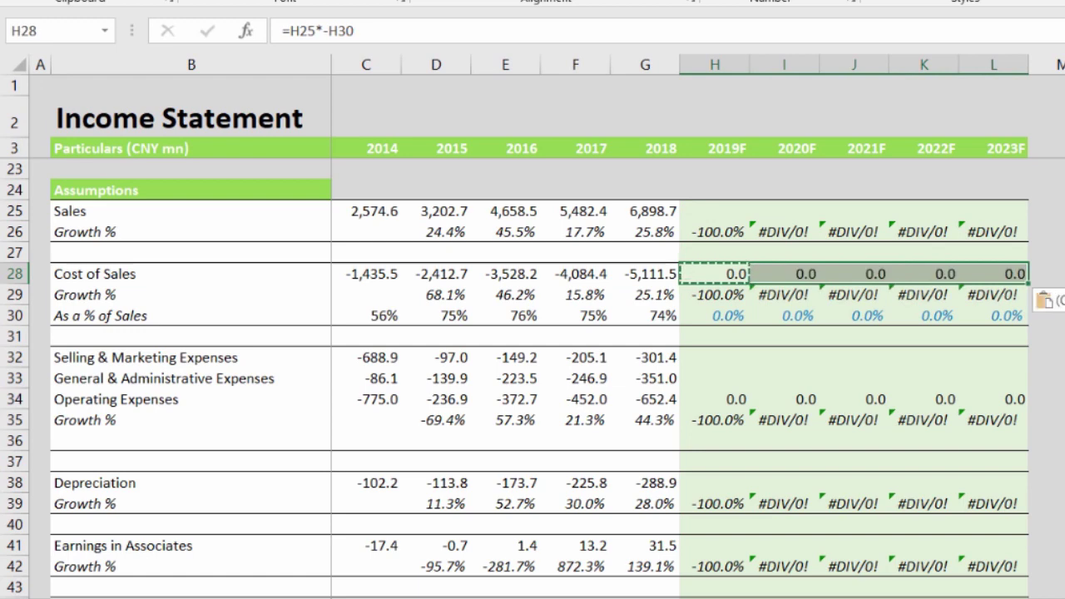
pyautogui.press('Escape')
# Test the model with a 75% 2019F driver and 8000 as 2019F Sales
pyautogui.press('Down')
pyautogui.press('Down')
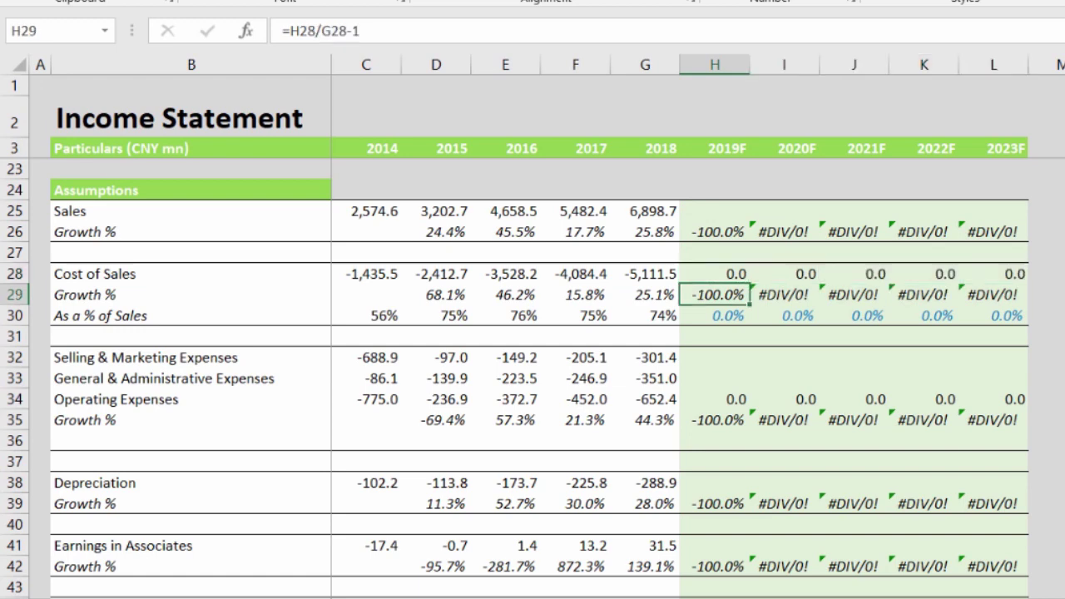
pyautogui.write('75')
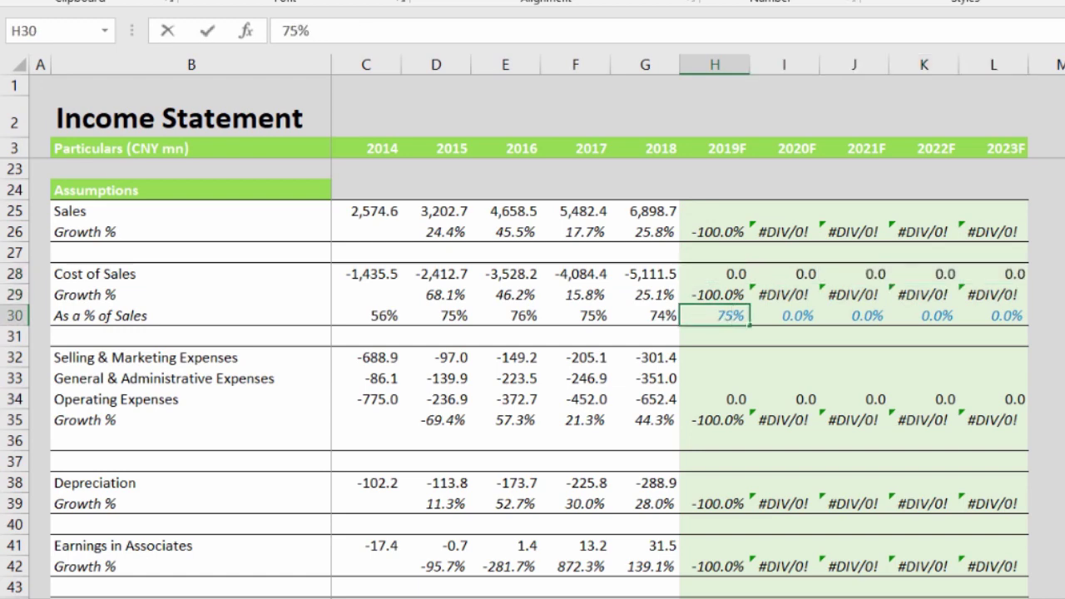
pyautogui.press('Return')
pyautogui.press('Up')
pyautogui.press('Up')
pyautogui.press('Up')
pyautogui.press('Up')
pyautogui.press('Up')
pyautogui.press('Up')
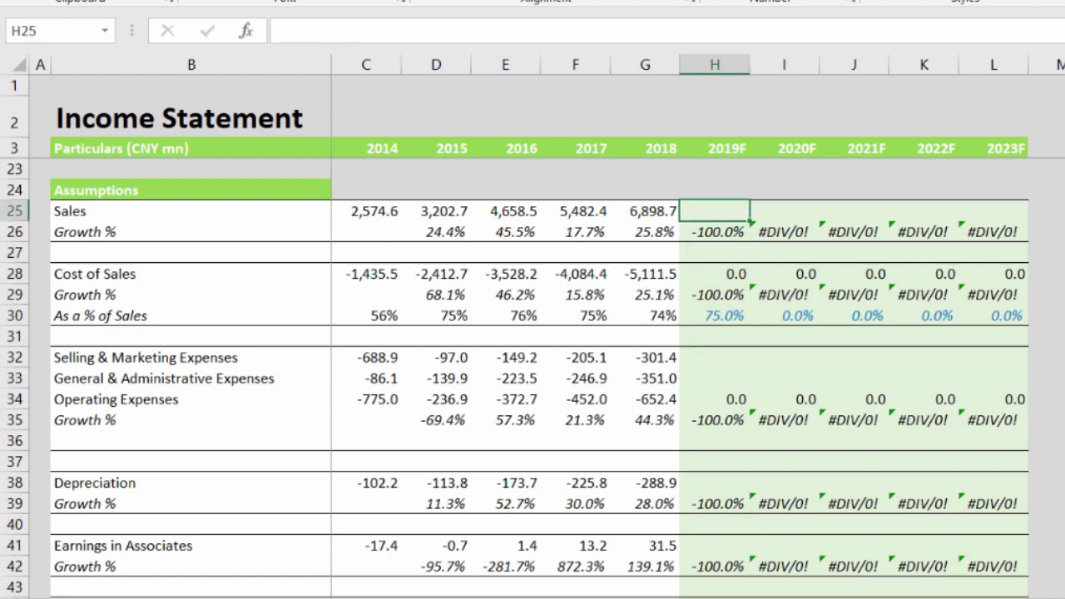
pyautogui.write('8000')
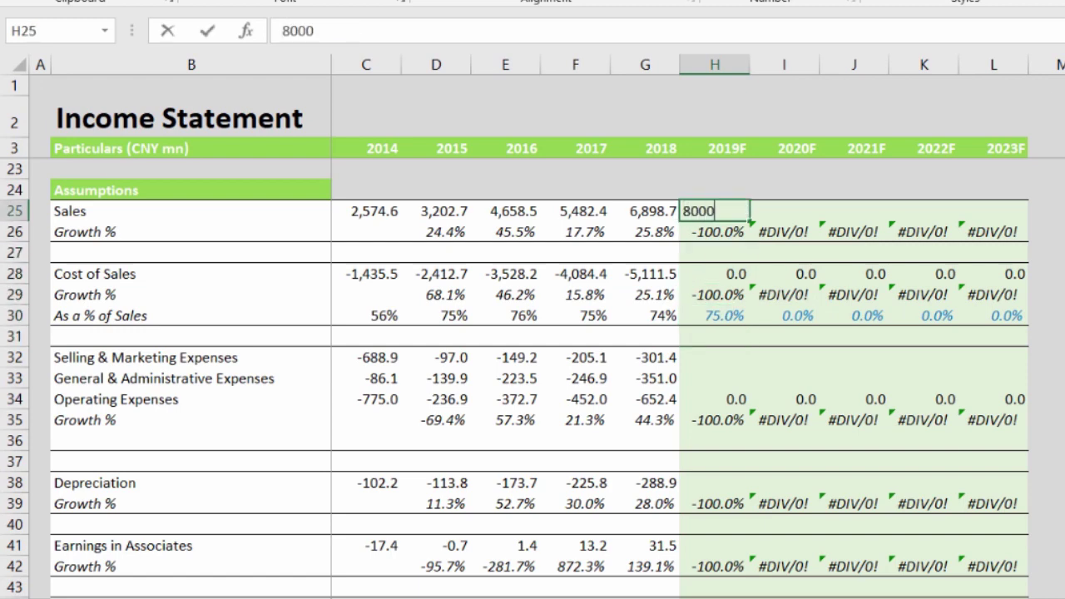
pyautogui.press('Return')
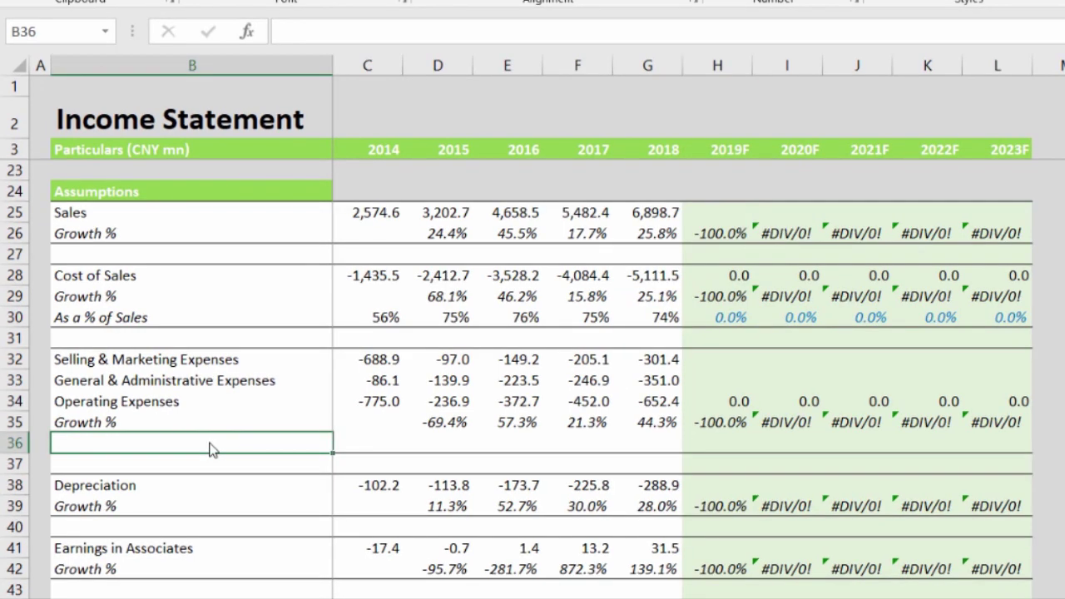
# Label B36 'As a % of Sales' under Operating Expenses
pyautogui.press('Up')
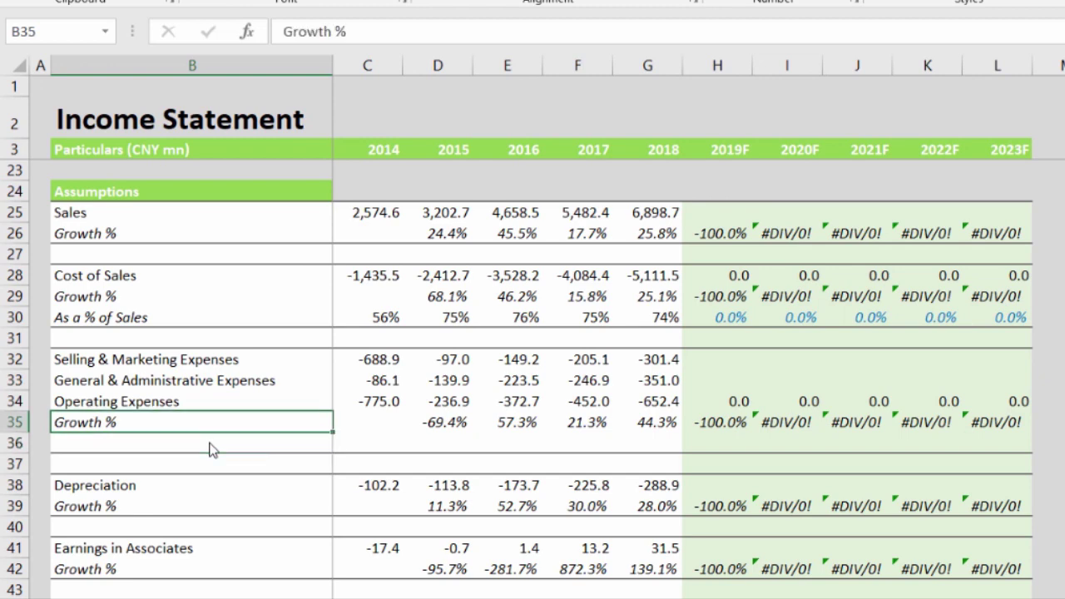
pyautogui.press('Up')
pyautogui.press('Down')
pyautogui.press('Down')
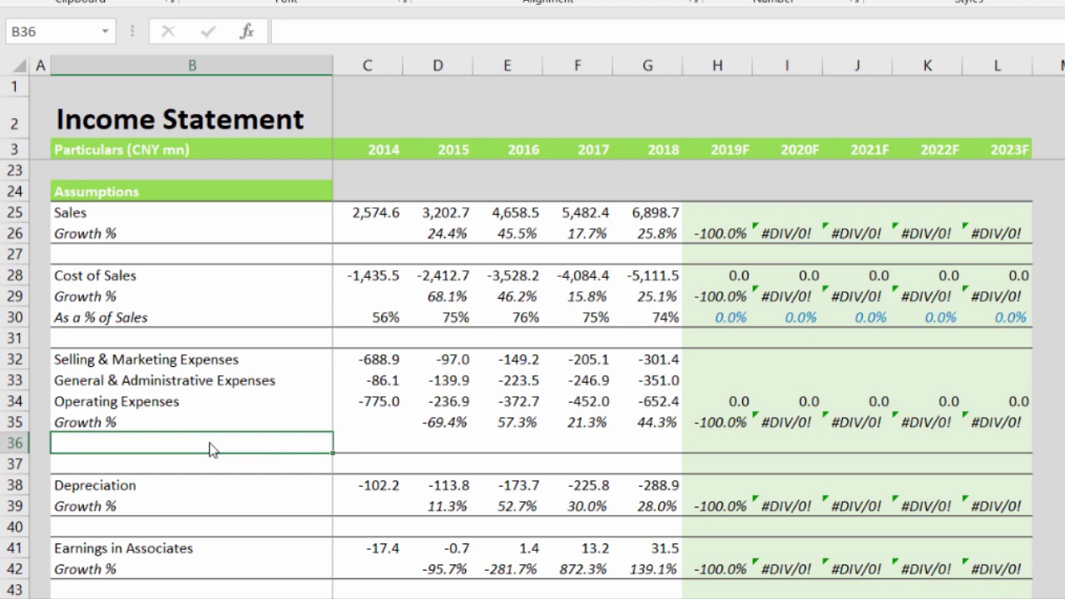
pyautogui.write('As a % of SAles')
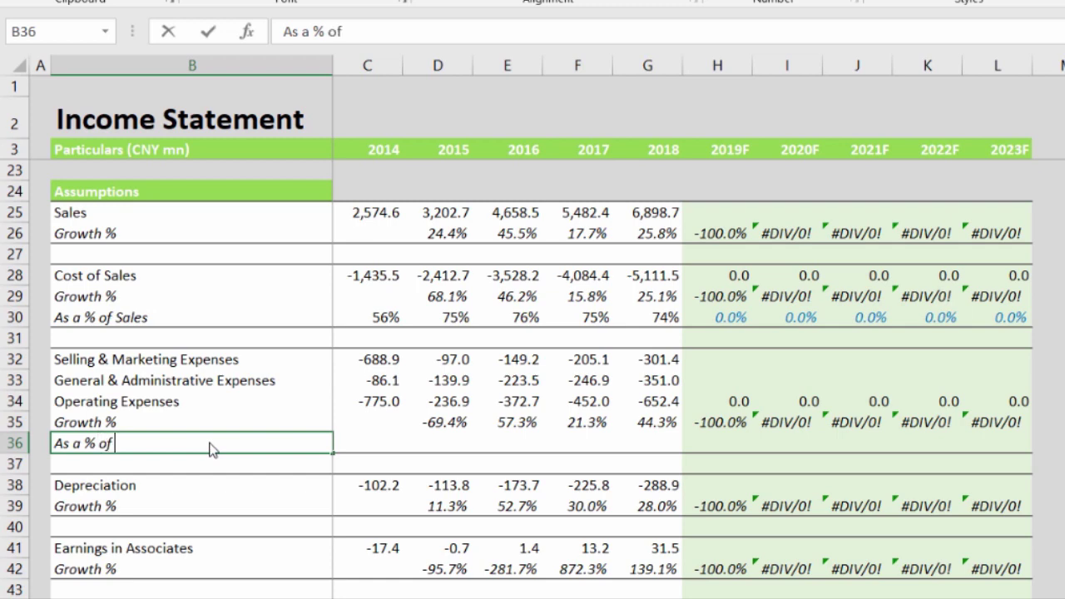
pyautogui.press('Right')
# Copy the Cost of Sales ratio row C30:L30 into row 36
pyautogui.press('Up')
pyautogui.press('Up')
pyautogui.press('Up')
pyautogui.press('Up')
pyautogui.press('Up')
pyautogui.press('Up')
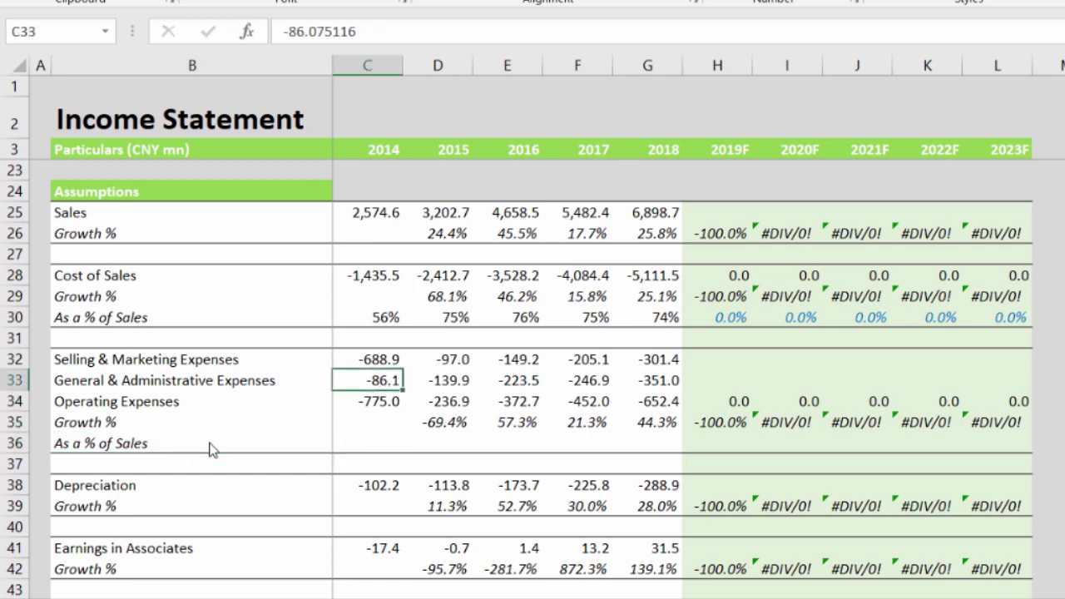
pyautogui.hotkey('ctrl', 'shift', 'Right')
pyautogui.hotkey('ctrl', 'c')
pyautogui.press('Down')
pyautogui.press('Down')
pyautogui.press('Down')
pyautogui.press('Down')
pyautogui.press('Down')
pyautogui.press('Down')
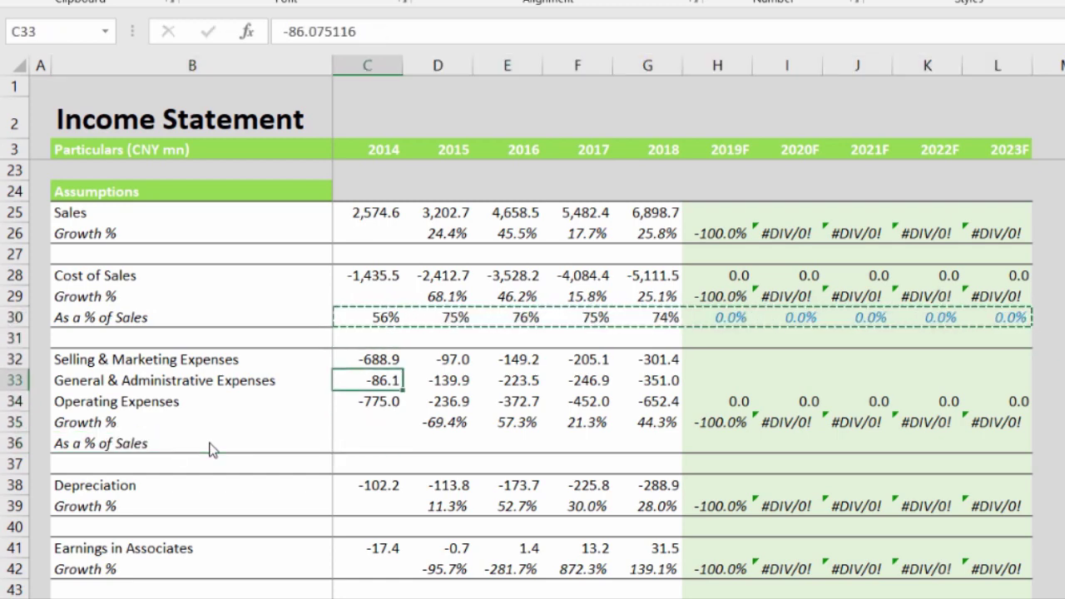
pyautogui.hotkey('ctrl', 'v')
pyautogui.press('Escape')
# Change C36 to =-C34/C25 and copy it across 2015–2018
pyautogui.press('F2')
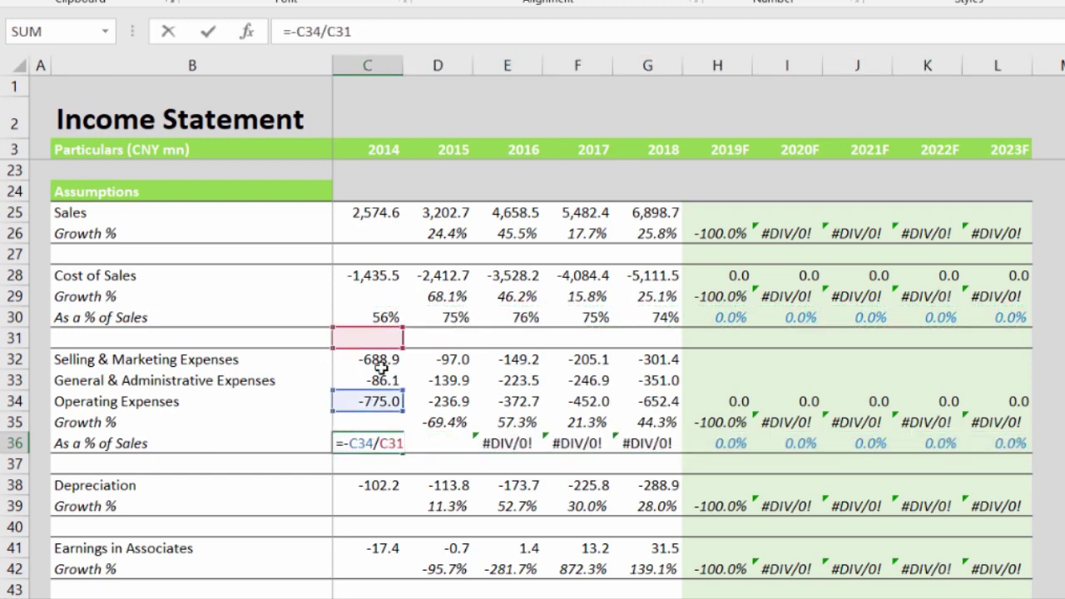
pyautogui.moveTo(380, 349); pyautogui.dragTo(372, 218)
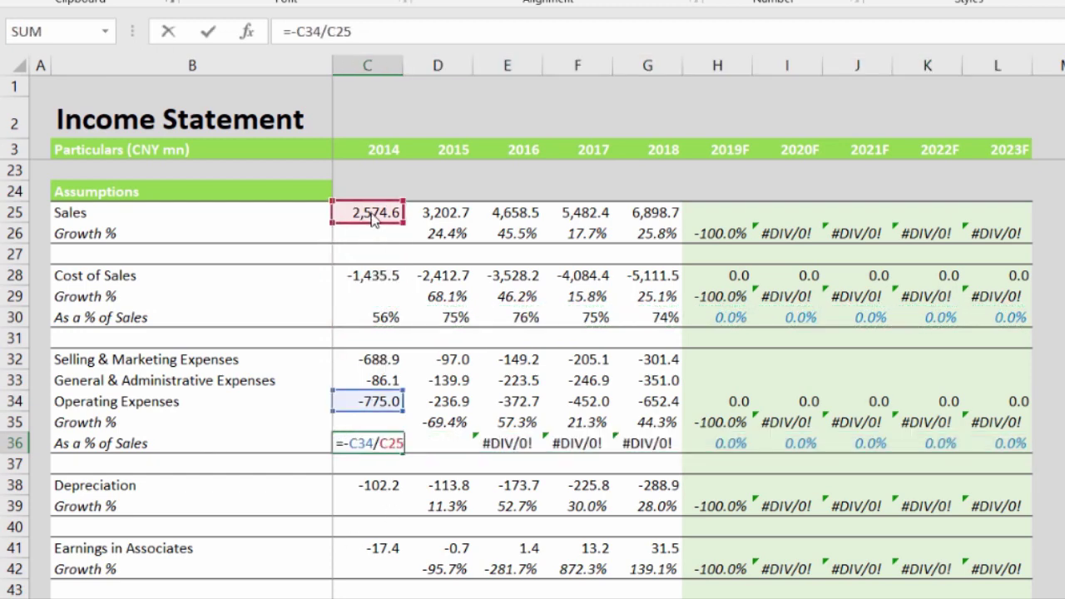
pyautogui.hotkey('ctrl', 'Return')
pyautogui.hotkey('ctrl', 'c')
pyautogui.hotkey('shift', 'Right')
pyautogui.hotkey('shift', 'Right')
pyautogui.hotkey('shift', 'Right')
pyautogui.hotkey('shift', 'Right')
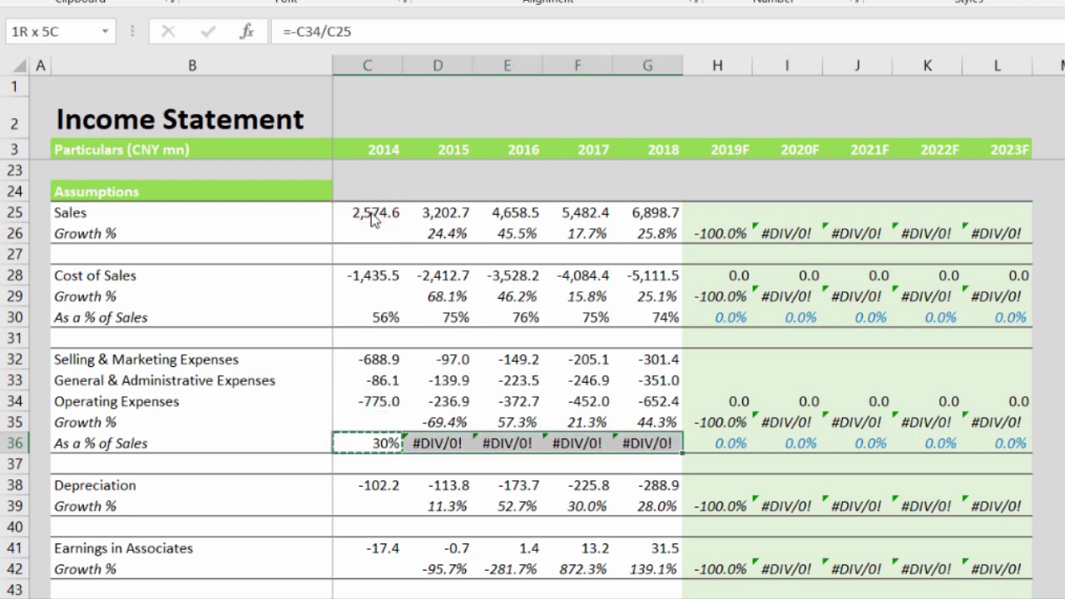
pyautogui.hotkey('ctrl', 'v')
pyautogui.press('Escape')
pyautogui.press('Right')
pyautogui.press('Right')
pyautogui.press('Right')
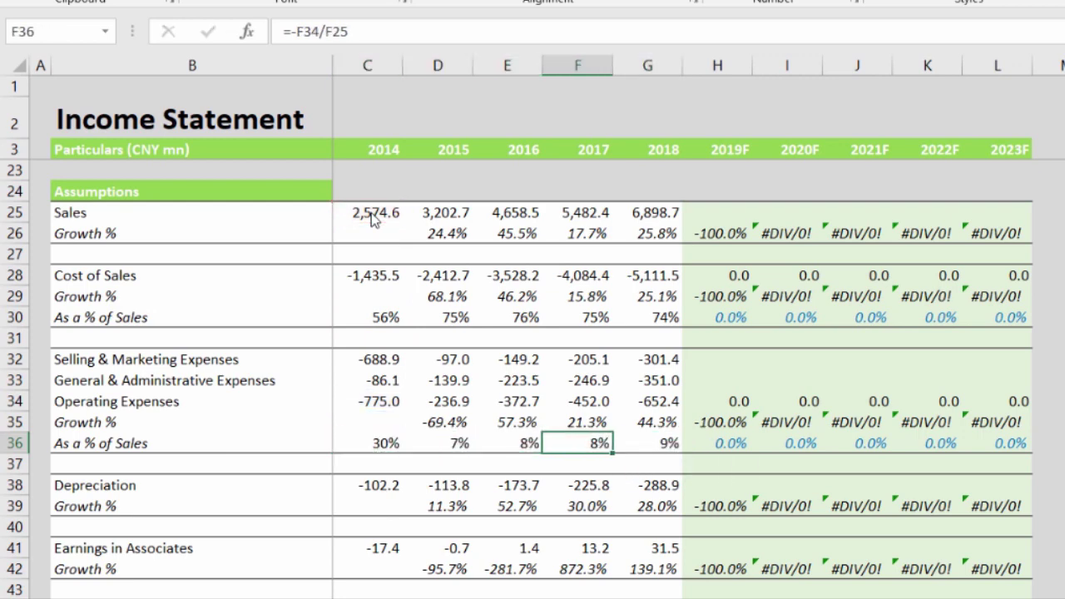
pyautogui.press('Right')
pyautogui.press('Right')
pyautogui.press('Up')
pyautogui.press('Up')
pyautogui.press('Up')
pyautogui.press('Up')
pyautogui.press('Up')
pyautogui.press('Right')
pyautogui.press('Up')
pyautogui.press('Up')
# Copy the Cost of Sales forecast formulas into Operating Expenses H34:L34
pyautogui.press('Left')
pyautogui.press('Up')
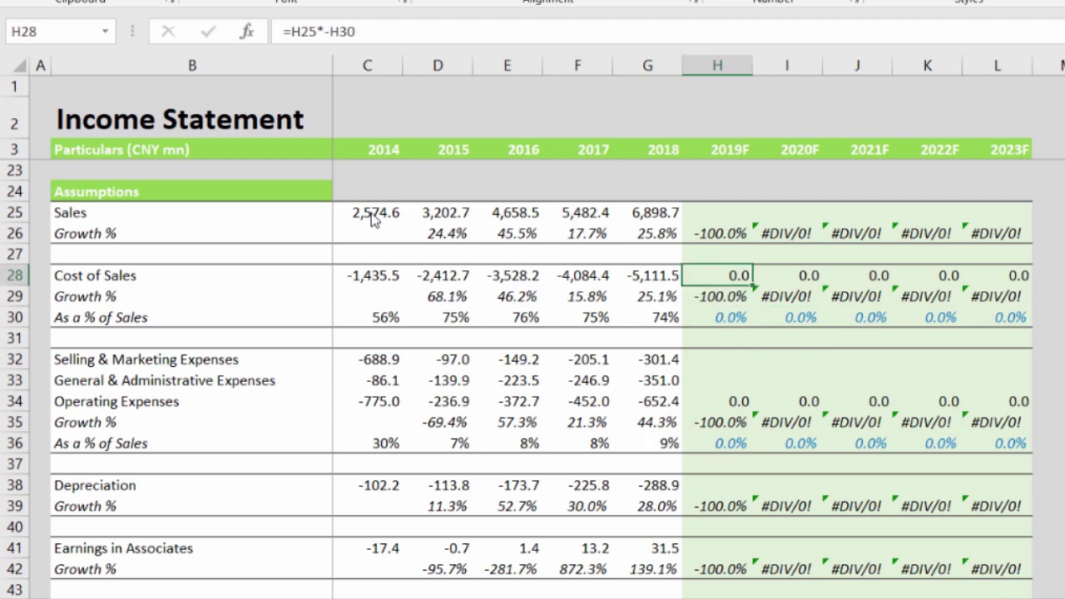
pyautogui.hotkey('shift', 'Right')
pyautogui.hotkey('shift', 'Right')
pyautogui.hotkey('shift', 'Right')
pyautogui.hotkey('shift', 'Right')
pyautogui.hotkey('ctrl', 'c')
pyautogui.press('Down')
pyautogui.press('Down')
pyautogui.press('Down')
pyautogui.press('Down')
pyautogui.press('Down')
pyautogui.press('Down')
pyautogui.hotkey('shift', 'Right')
pyautogui.hotkey('shift', 'Right')
pyautogui.hotkey('shift', 'Right')
pyautogui.hotkey('shift', 'Right')
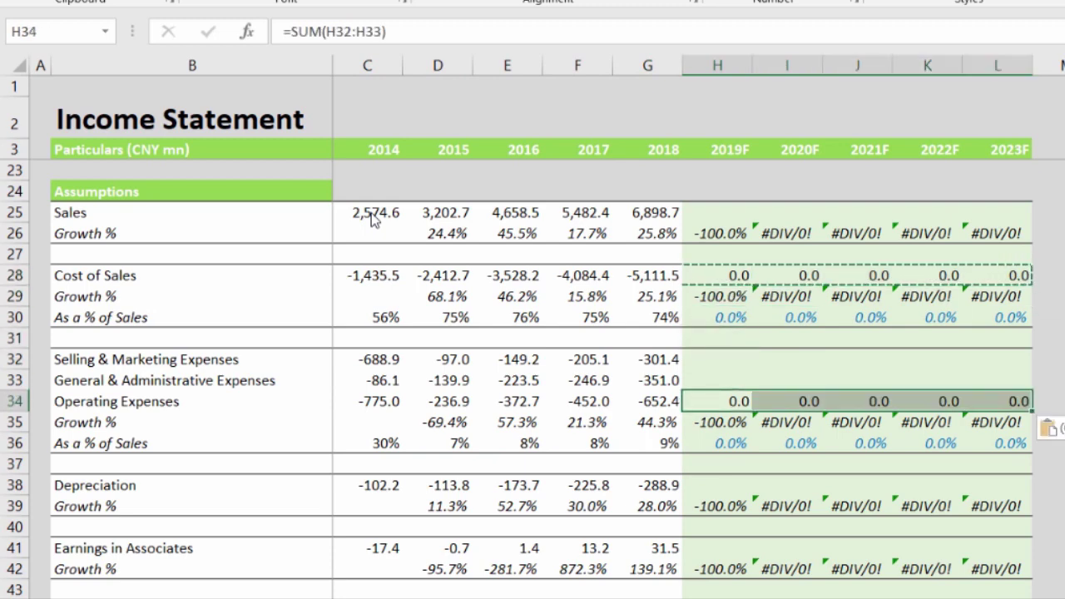
pyautogui.hotkey('ctrl', 'v')
pyautogui.press('Escape')
# Change H34 to =H25*-H36 and fill it into 2020F–2023F
pyautogui.press('F2')
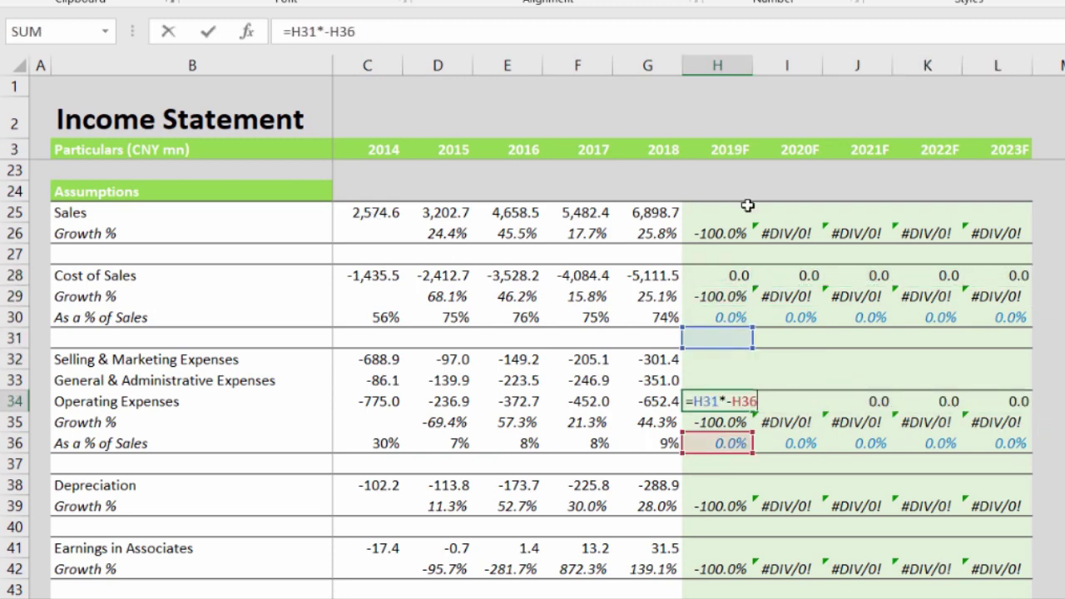
pyautogui.moveTo(729, 336); pyautogui.dragTo(728, 214)
pyautogui.hotkey('ctrl', 'Return')
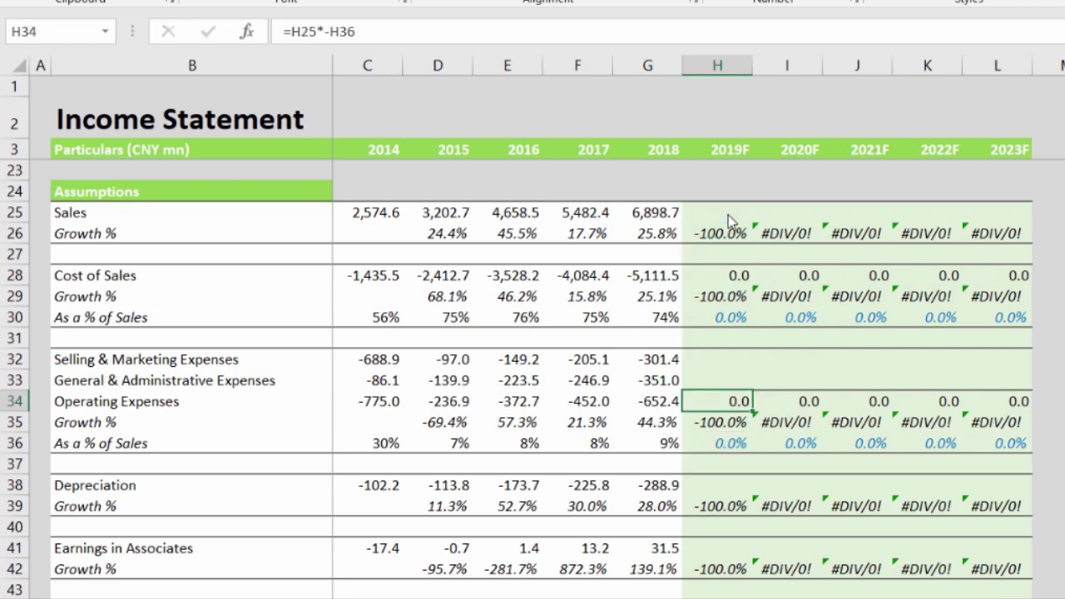
pyautogui.hotkey('ctrl', 'c')
pyautogui.hotkey('shift', 'Right')
pyautogui.hotkey('shift', 'Right')
pyautogui.hotkey('shift', 'Right')
pyautogui.hotkey('shift', 'Right')
pyautogui.hotkey('ctrl', 'v')
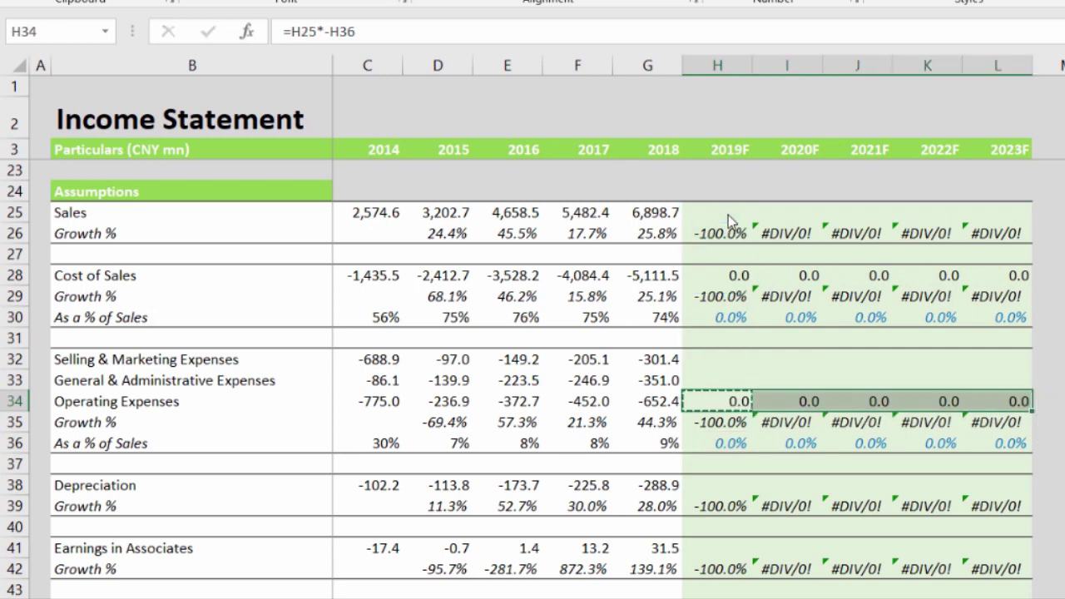
pyautogui.press('Escape')
pyautogui.hotkey('shift', 'Left')
pyautogui.hotkey('shift', 'Left')
pyautogui.hotkey('shift', 'Left')
pyautogui.hotkey('shift', 'Left')
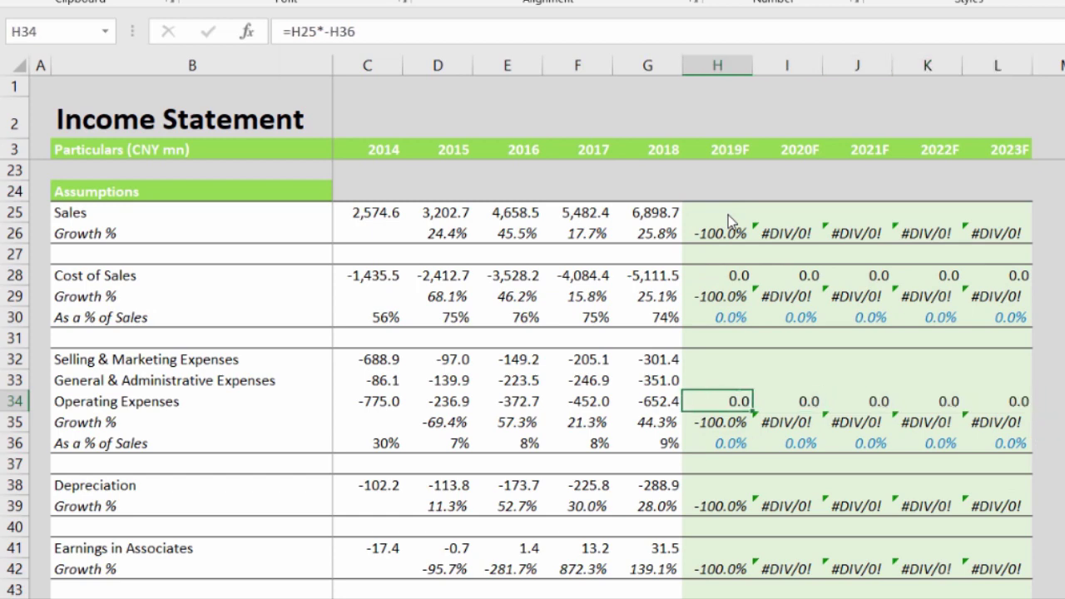
pyautogui.press('Left')
pyautogui.press('Down')
pyautogui.press('Down')
pyautogui.press('Left')
pyautogui.press('Left')
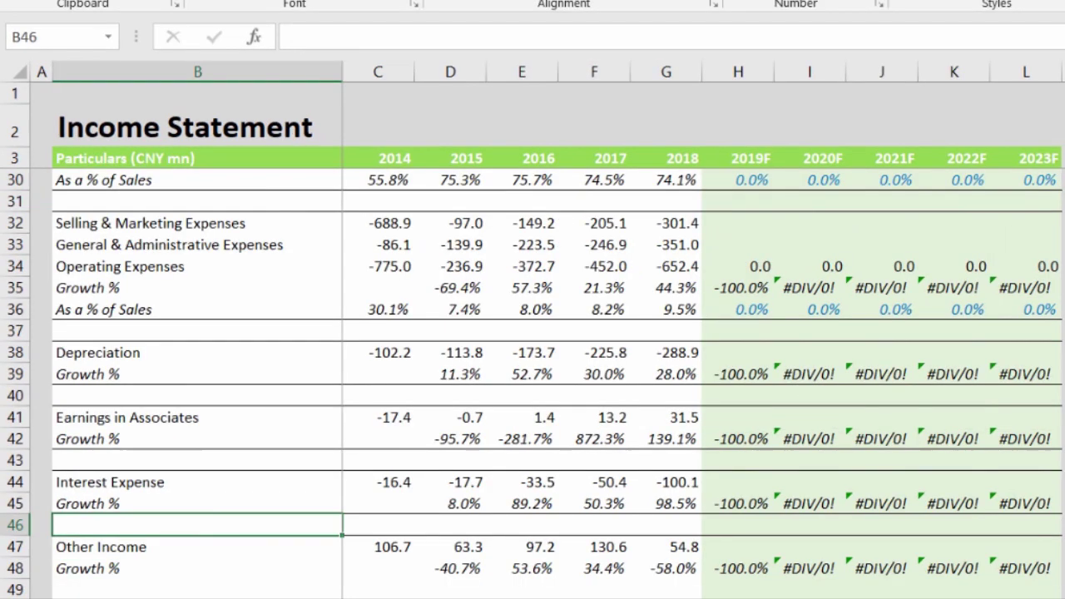
# Type 'As a % of Sales' in B49 beneath Other Income's Growth % row
pyautogui.press('Up')
pyautogui.press('Up')
pyautogui.press('Up')
pyautogui.press('Up')
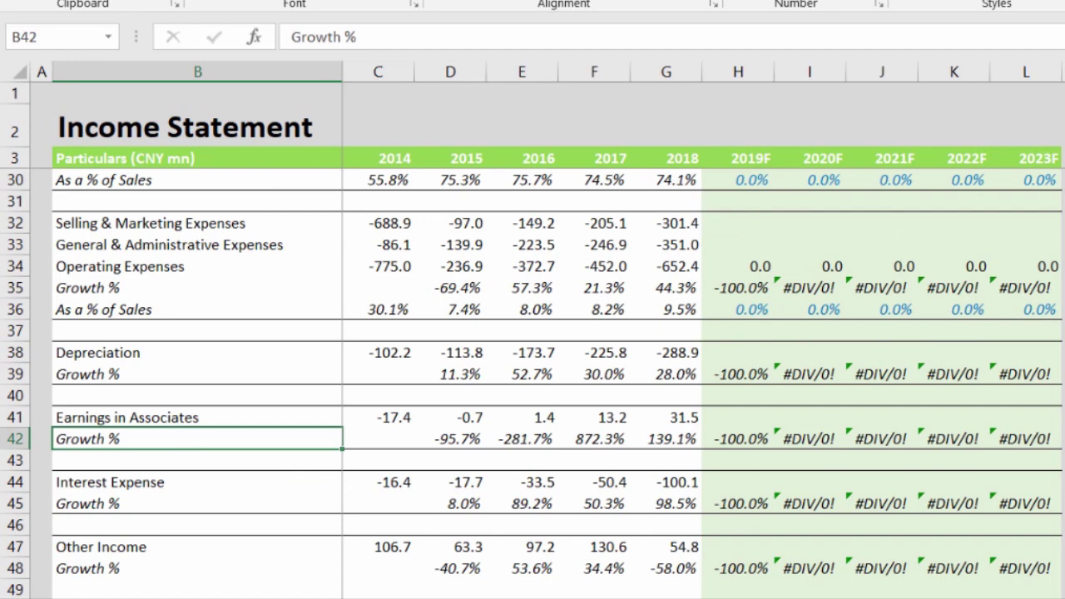
pyautogui.press('Down')
pyautogui.press('Down')
pyautogui.press('Down')
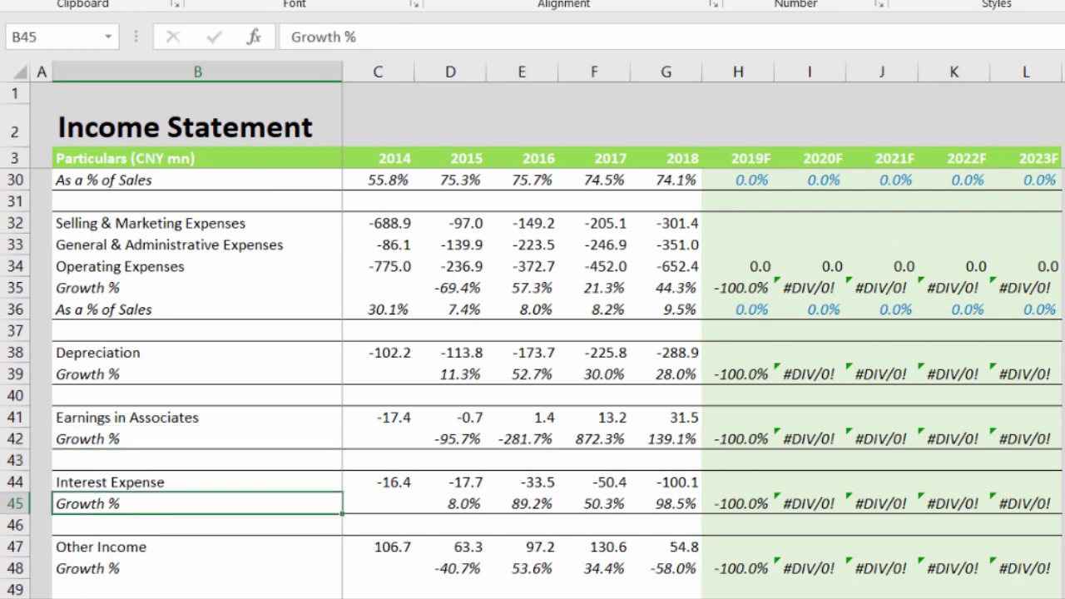
pyautogui.press('Down')
pyautogui.press('Down')
pyautogui.press('Down')
pyautogui.press('Down')
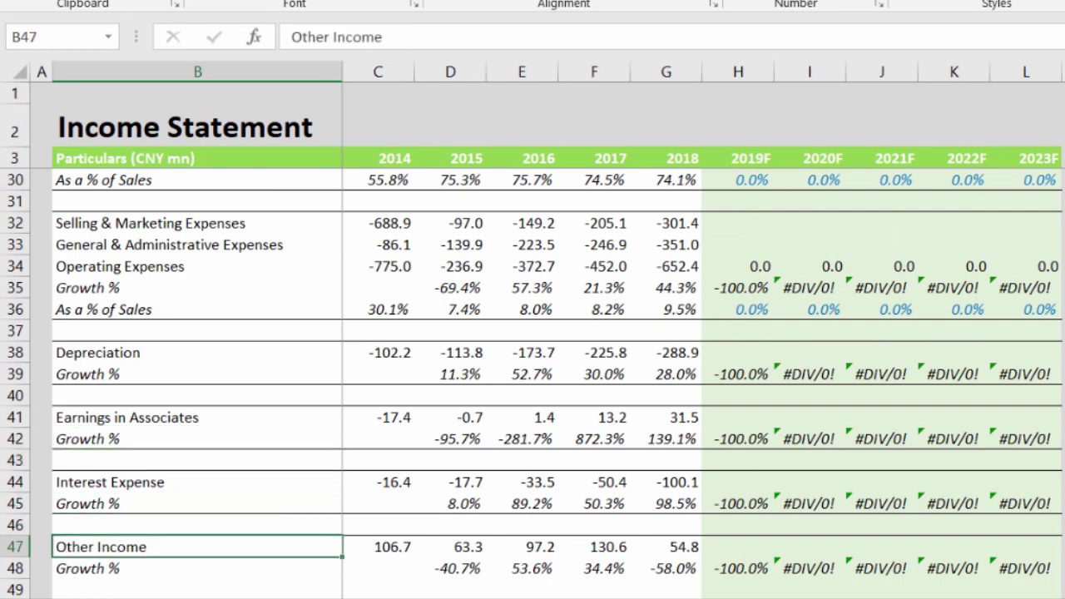
pyautogui.write('As a')
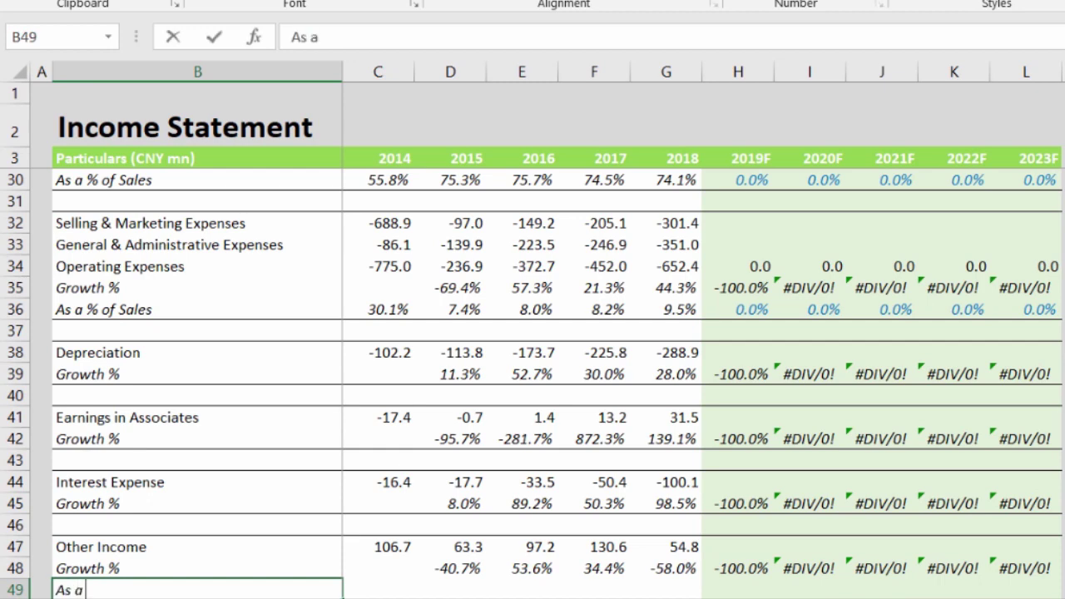
pyautogui.write(' % of Sales')
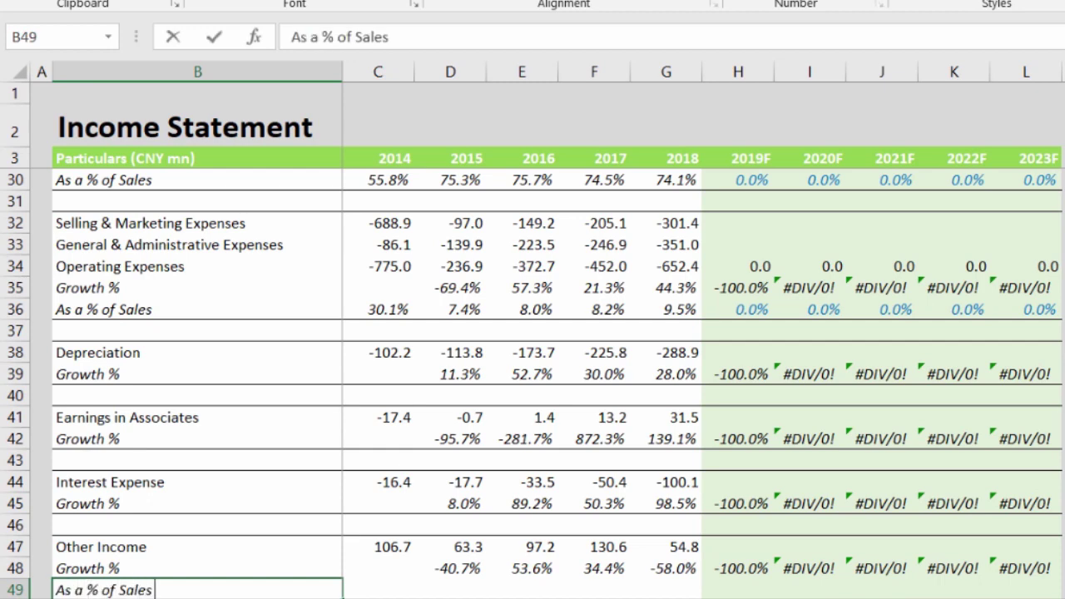
pyautogui.press('Tab')
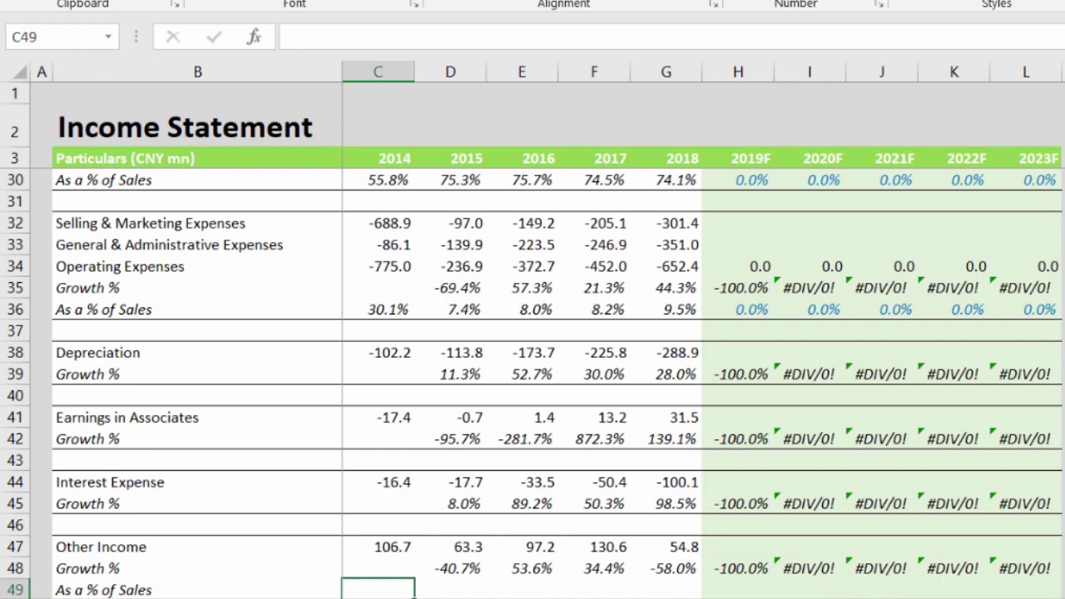
# Enter =C47/C25 in C49 and copy it across 2015–2018
pyautogui.write('=')
pyautogui.press('Up')
pyautogui.press('Up')
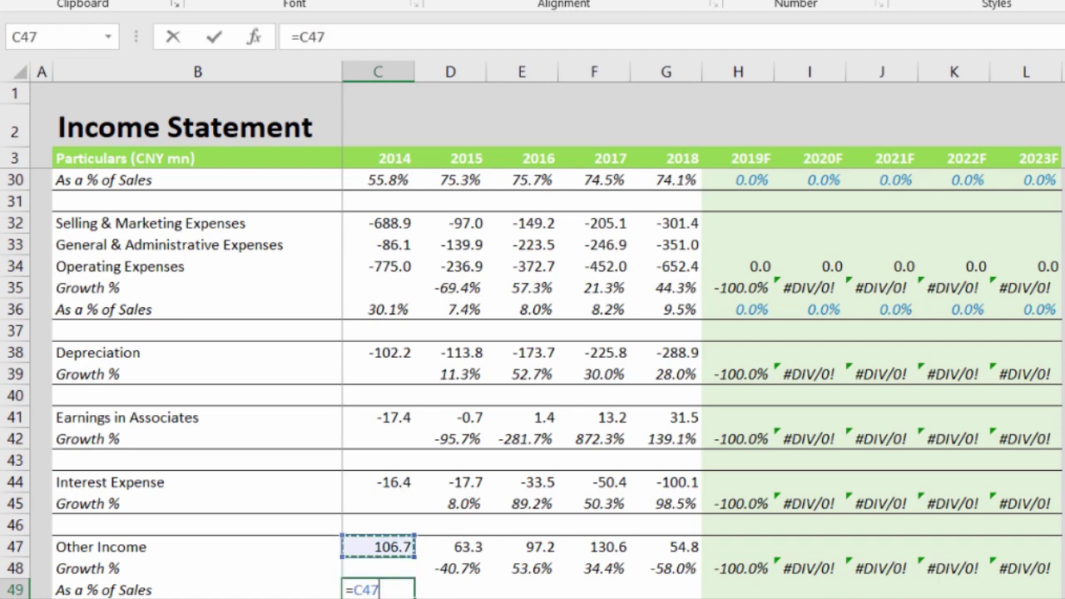
pyautogui.write('/c')
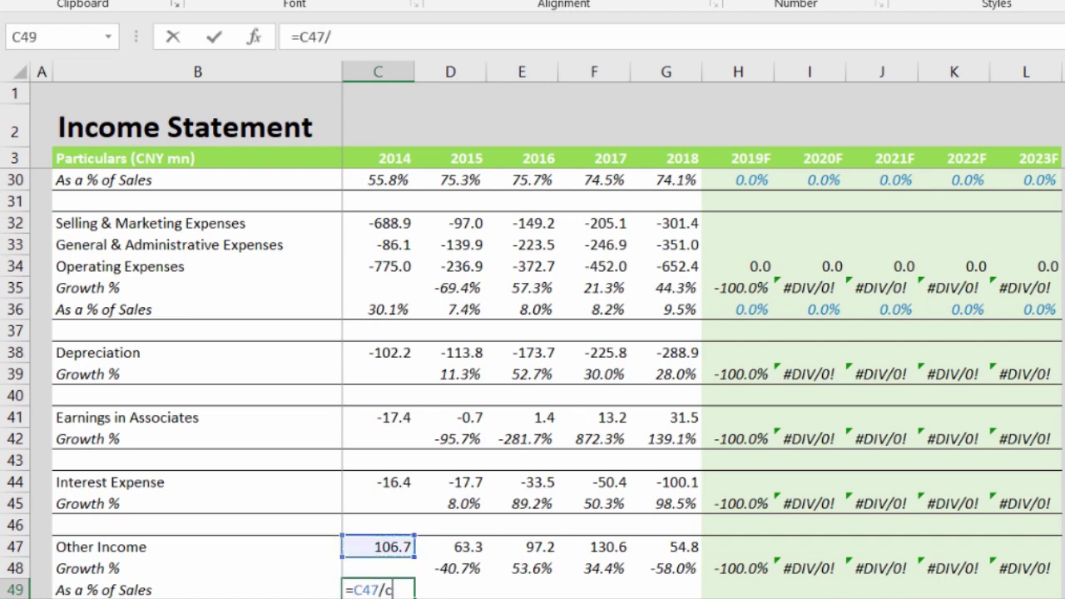
pyautogui.write('25')
pyautogui.hotkey('ctrl', 'Return')
pyautogui.hotkey('ctrl', 'c')
pyautogui.hotkey('shift', 'Right')
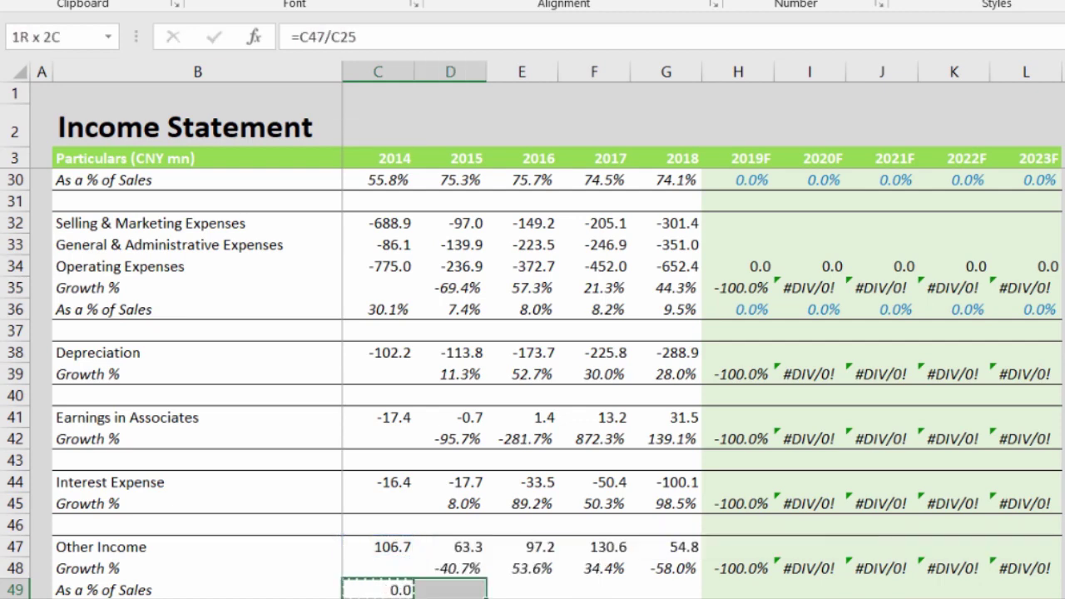
pyautogui.hotkey('shift', 'Right')
pyautogui.hotkey('shift', 'Right')
pyautogui.hotkey('shift', 'Right')
pyautogui.hotkey('ctrl', 'v')
# Enter 0% Other Income forecast inputs in H49:L49 and colour them blue
pyautogui.click(522, 589)
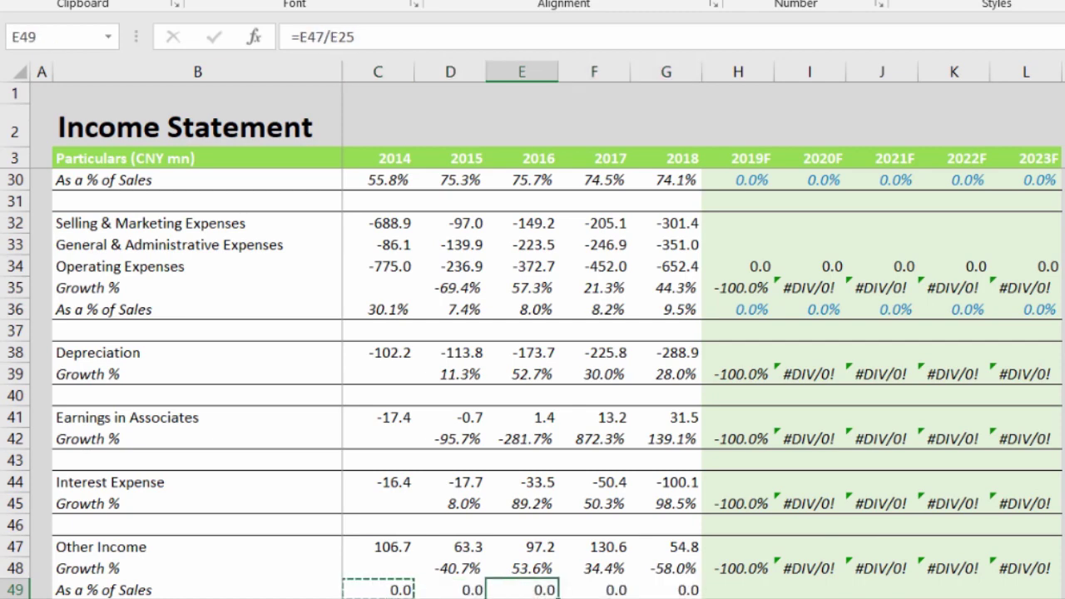
pyautogui.moveTo(738, 590); pyautogui.dragTo(1025, 589)
pyautogui.write('0%')
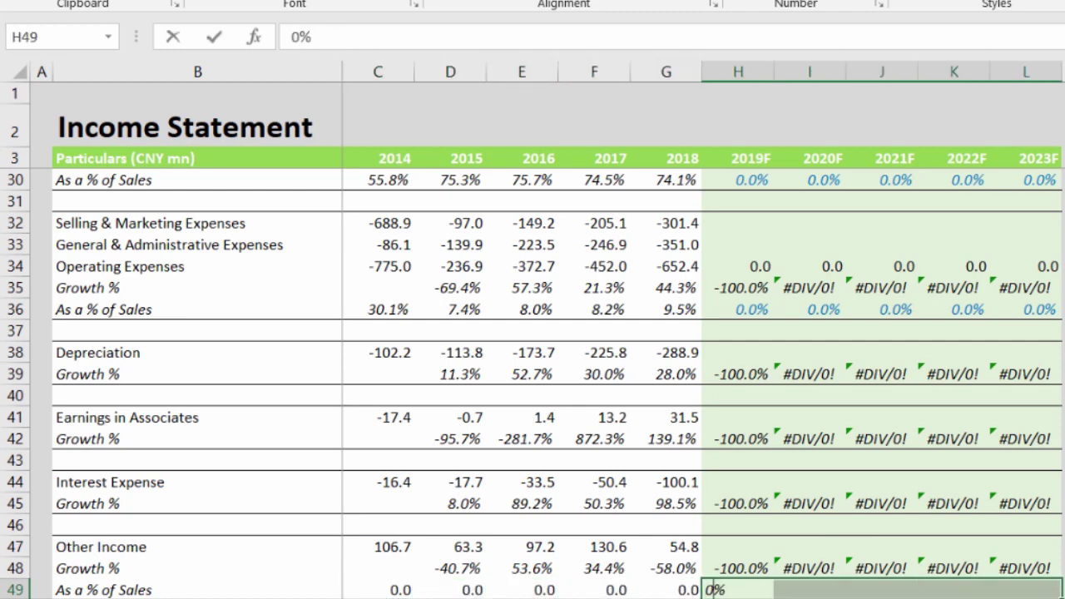
pyautogui.hotkey('ctrl', 'Return')
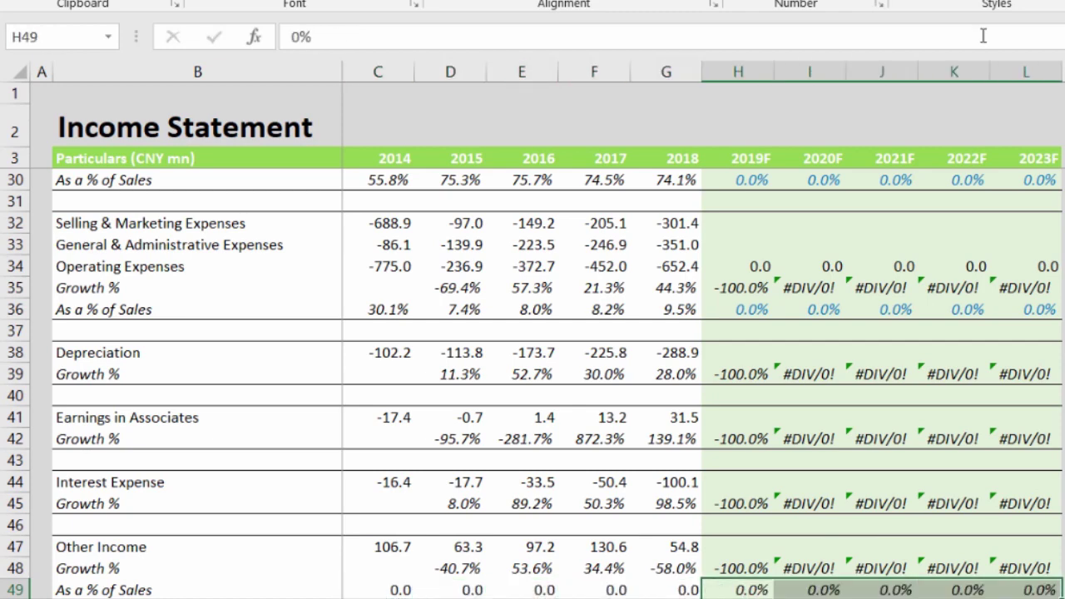
pyautogui.press('F4')
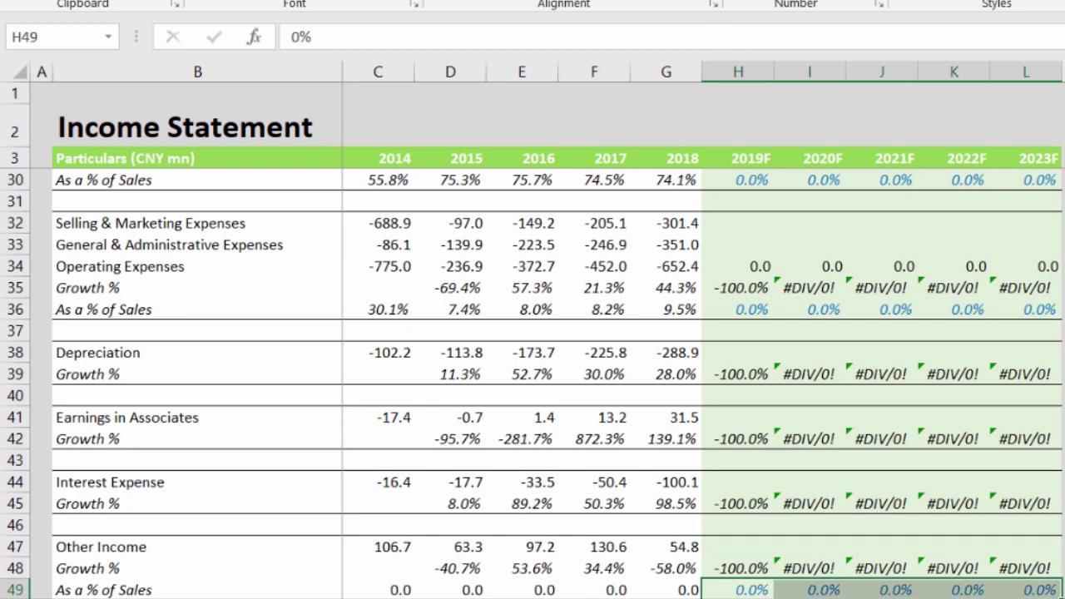
pyautogui.press('Up')
pyautogui.press('Up')
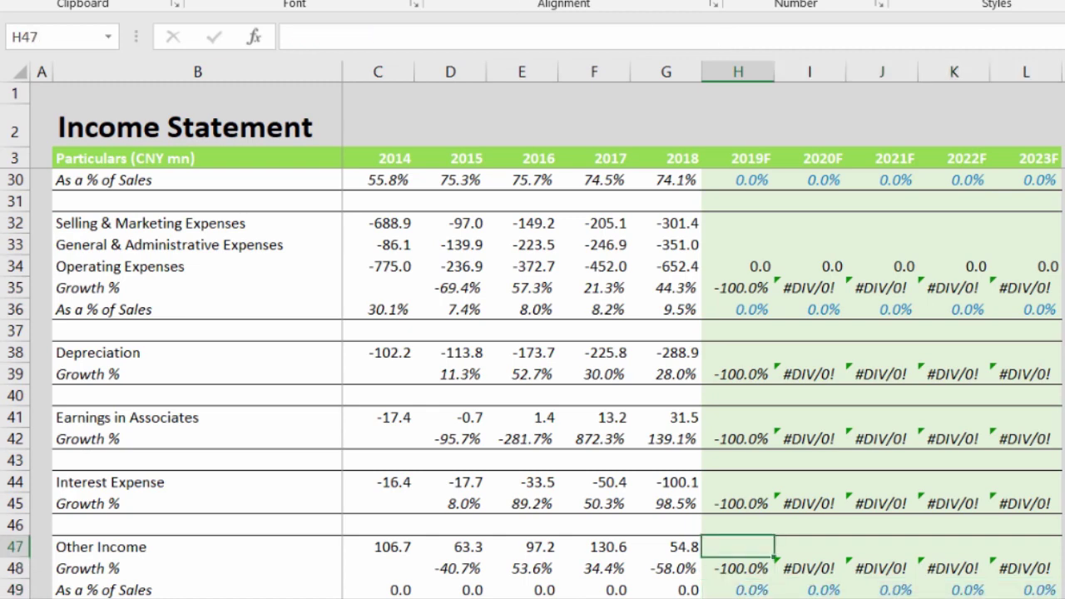
# Forecast 2019F–2023F Other Income as =H25*H49, sales times its ratio
pyautogui.write('=')
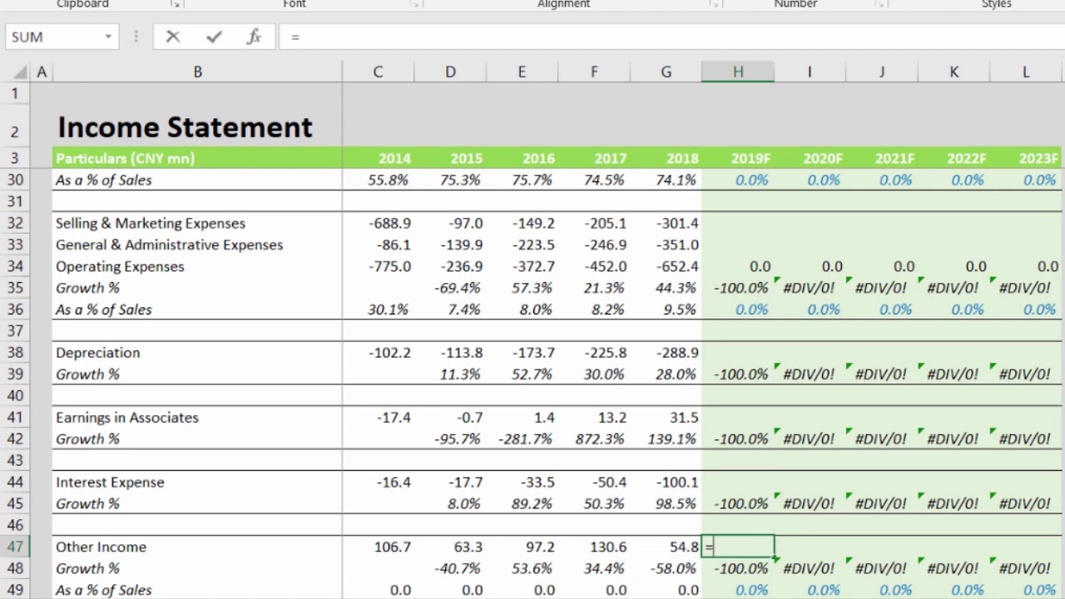
pyautogui.write('h25*')
pyautogui.press('Down')
pyautogui.press('Down')
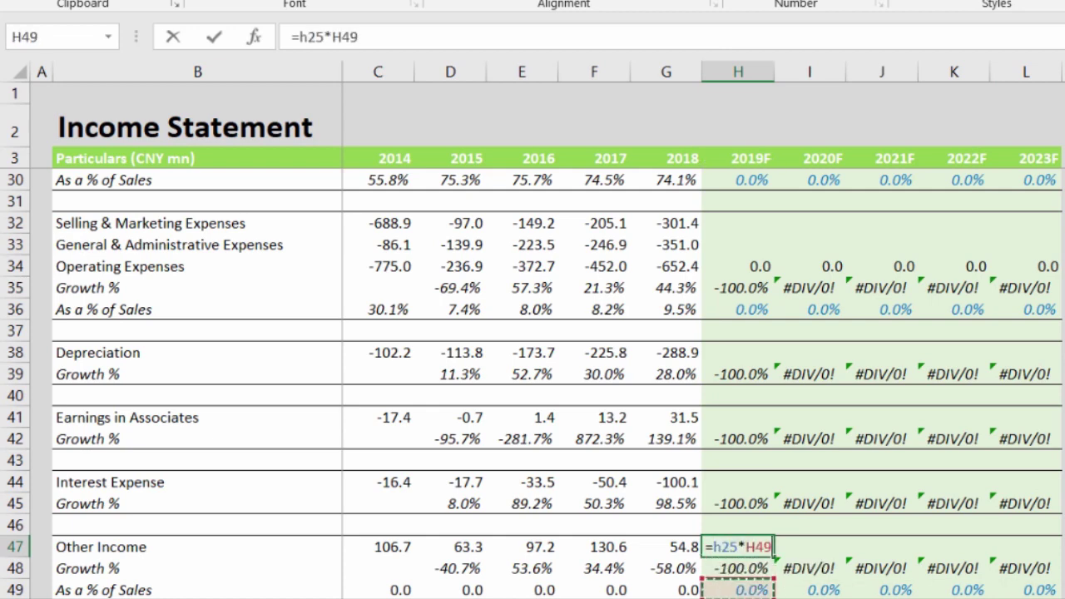
pyautogui.hotkey('ctrl', 'Return')
pyautogui.hotkey('ctrl', 'c')
pyautogui.hotkey('shift', 'Right')
pyautogui.hotkey('shift', 'Right')
pyautogui.hotkey('shift', 'Right')
pyautogui.hotkey('shift', 'Right')
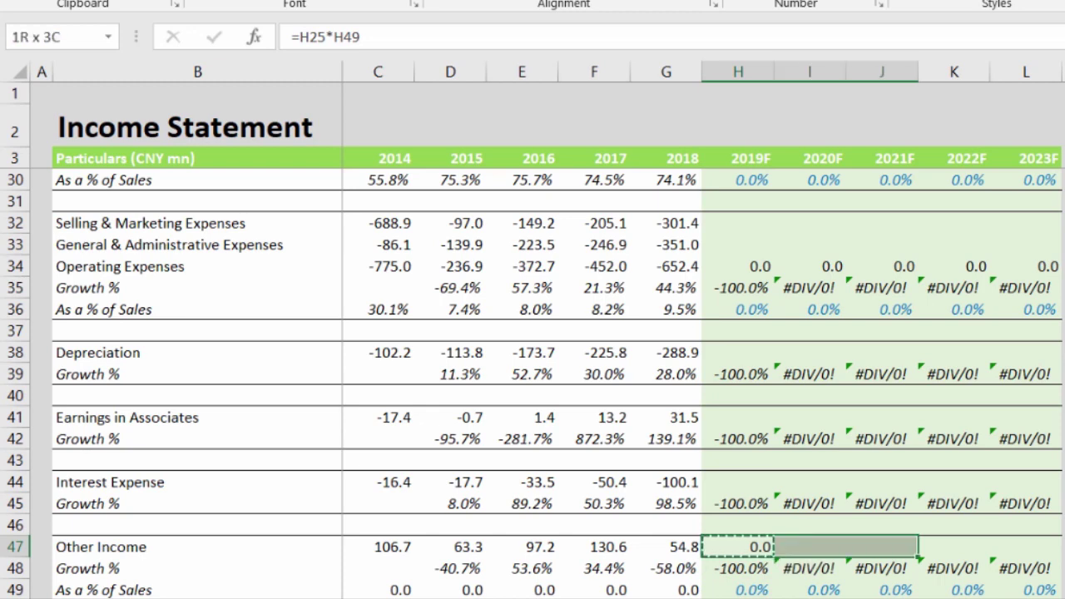
pyautogui.hotkey('ctrl', 'v')
# Format the Other Income ratio row C49:L49 as italic one-decimal percentages
pyautogui.press('Left')
pyautogui.press('Left')
pyautogui.press('Down')
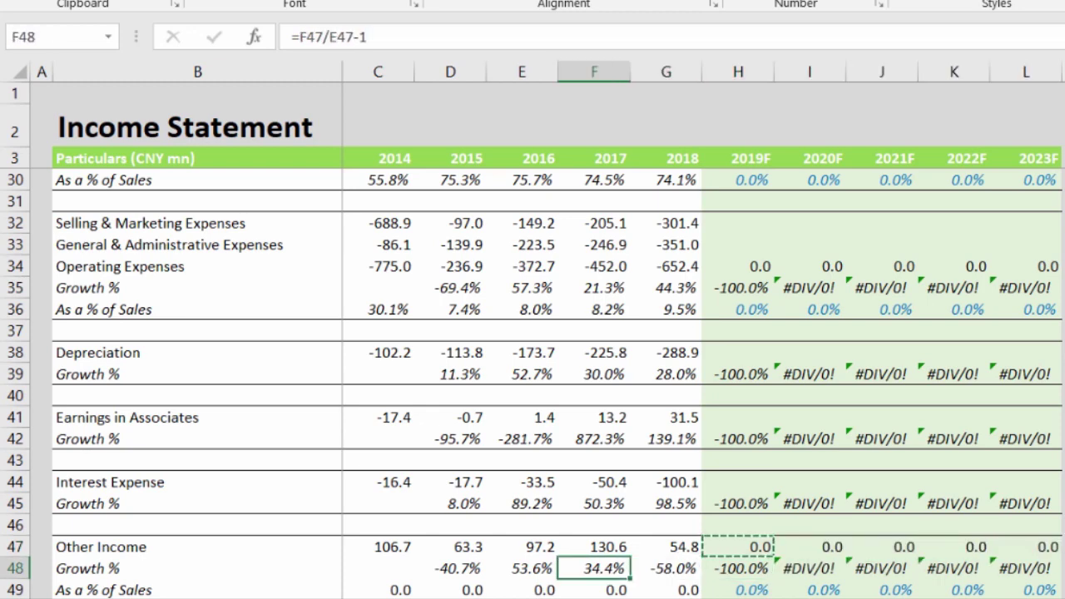
pyautogui.press('Left')
pyautogui.press('Left')
pyautogui.press('Down')
pyautogui.press('Left')
pyautogui.hotkey('ctrl', 'shift', 'Right')
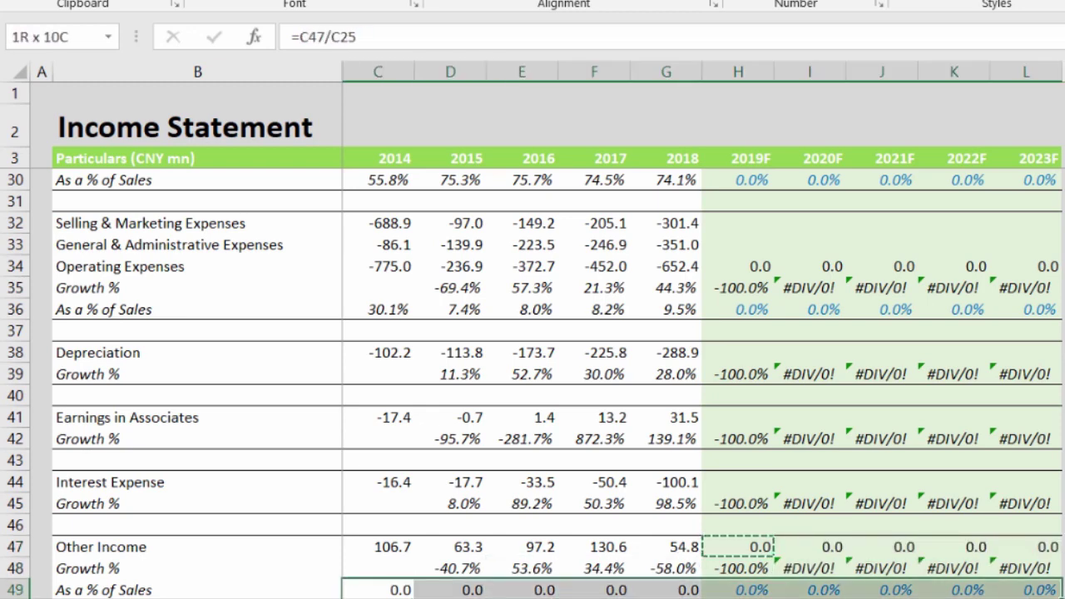
pyautogui.hotkey('ctrl', 'shift', '5')
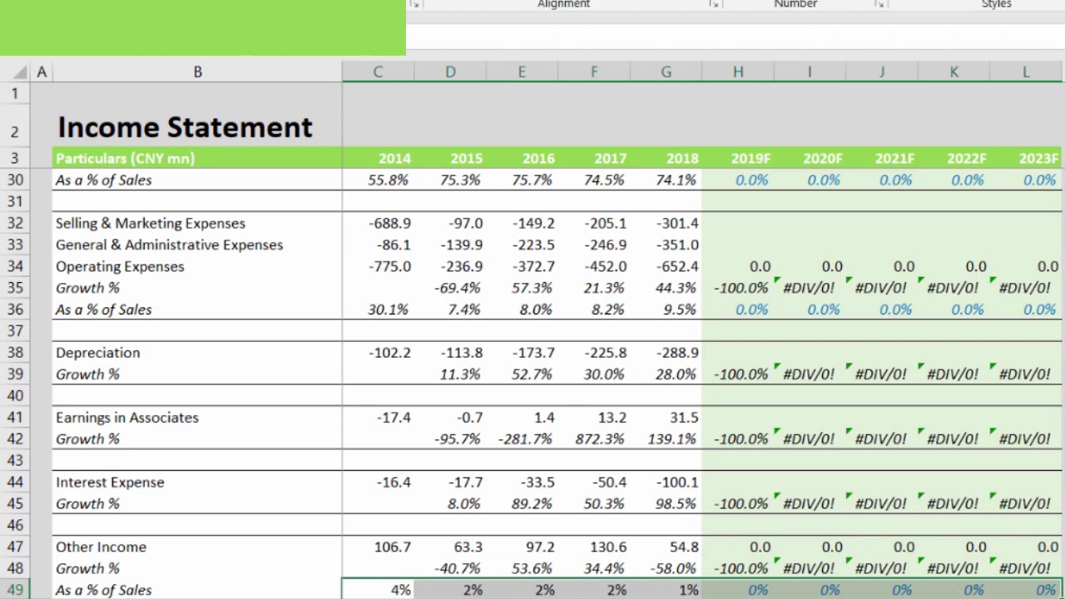
pyautogui.hotkey('alt', 'h')
pyautogui.press('0')
pyautogui.hotkey('ctrl', 'i')
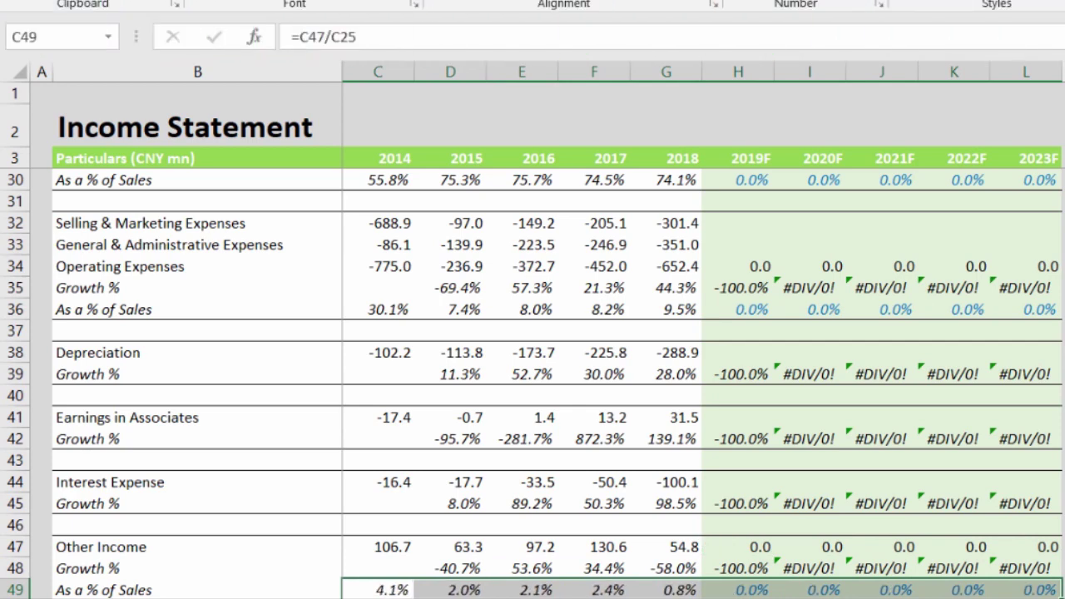
pyautogui.press('Down')
pyautogui.press('Down')
pyautogui.press('Down')
pyautogui.press('Down')
pyautogui.press('Left')
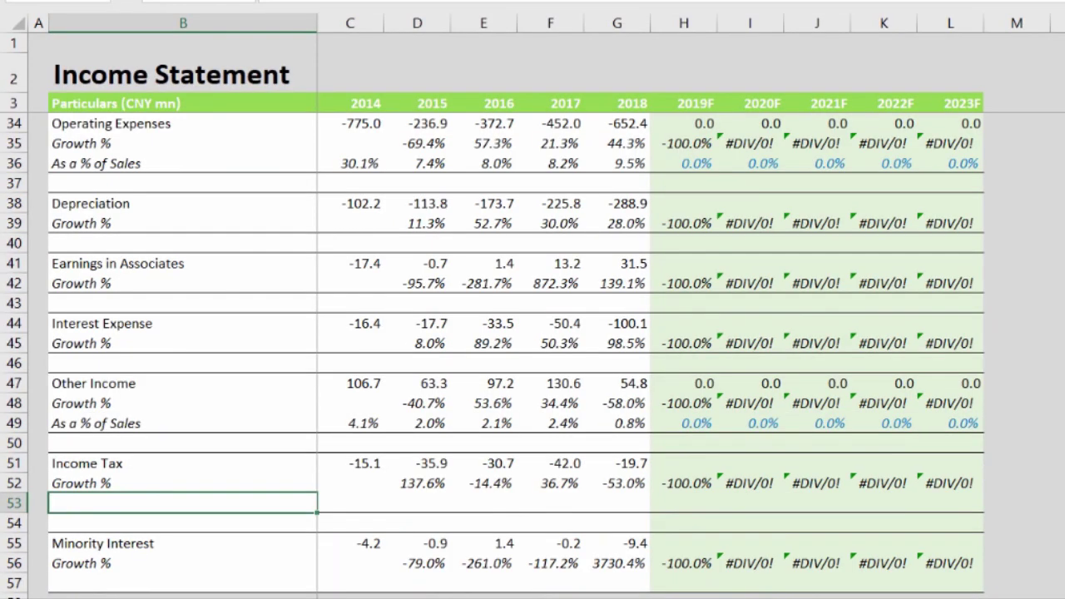
# Add labels 'As a % of EBT' in B53 and 'As a % of NPAT' in B57
pyautogui.write('As a % of EBT')
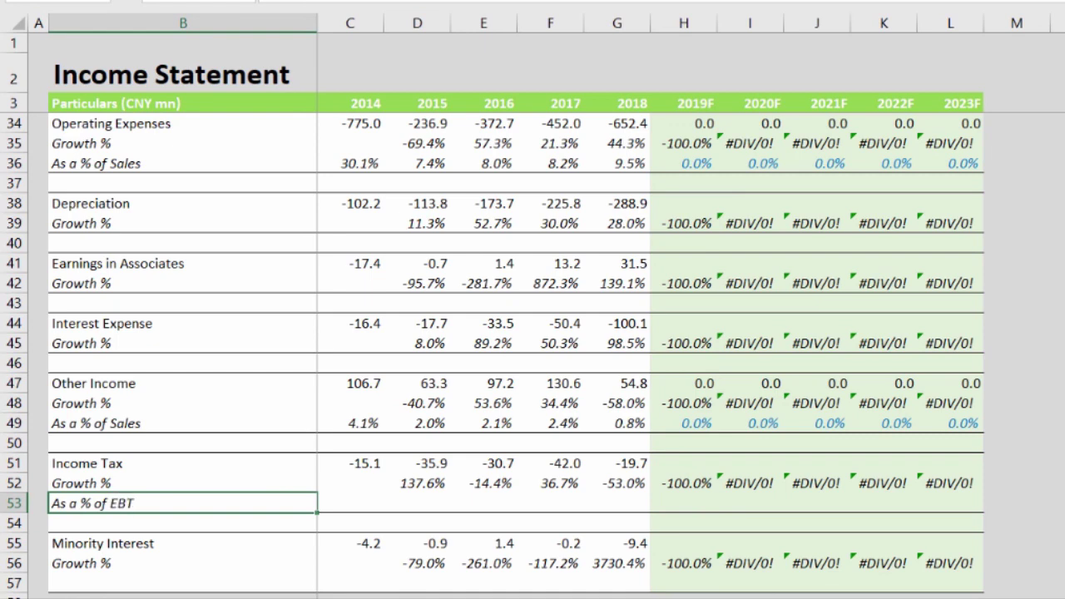
pyautogui.press('Down')
pyautogui.press('Down')
pyautogui.press('Down')
pyautogui.press('Down')
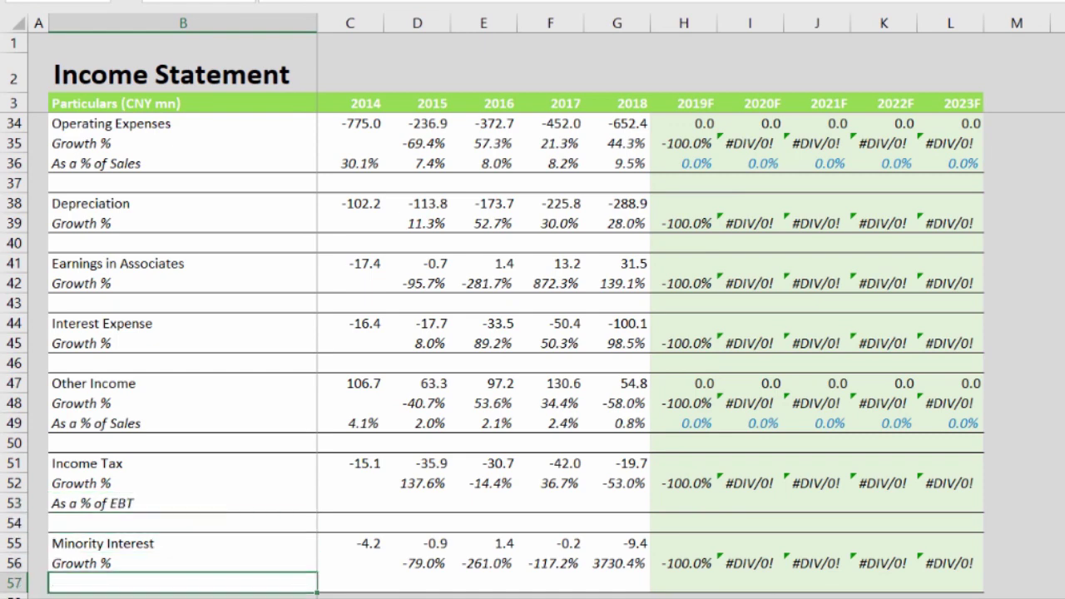
pyautogui.write('As a % of NPAT')
pyautogui.press('Return')
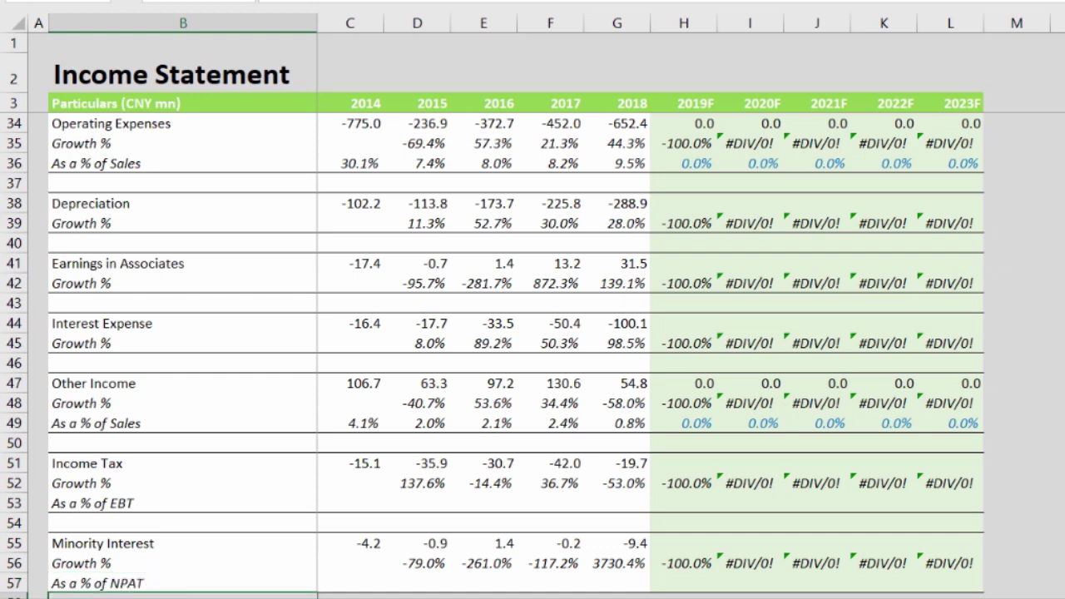
pyautogui.click(183, 562)
pyautogui.click(183, 583)
pyautogui.click(349, 583)
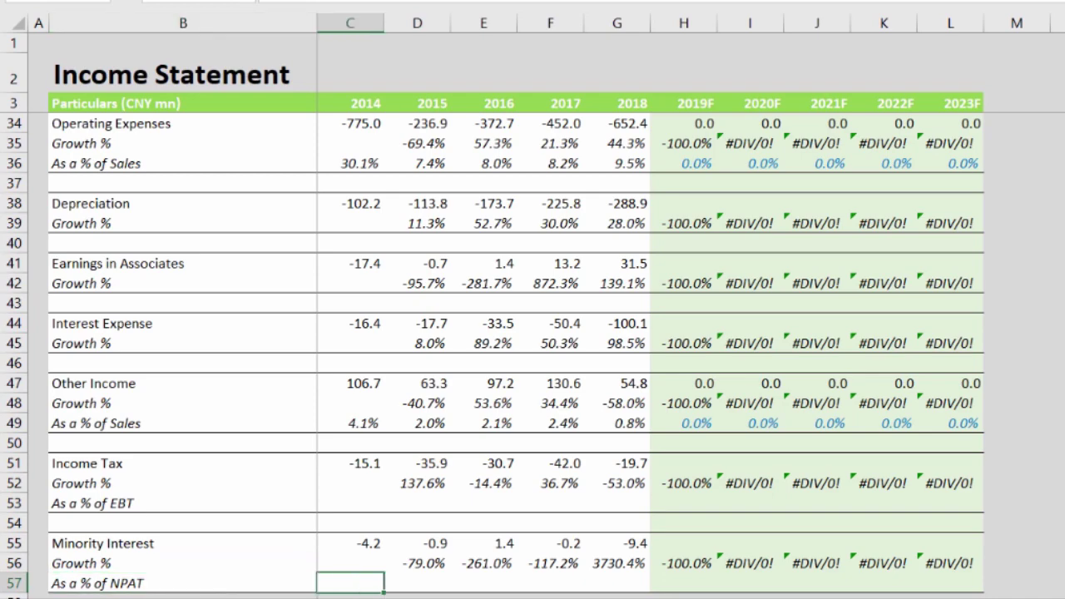